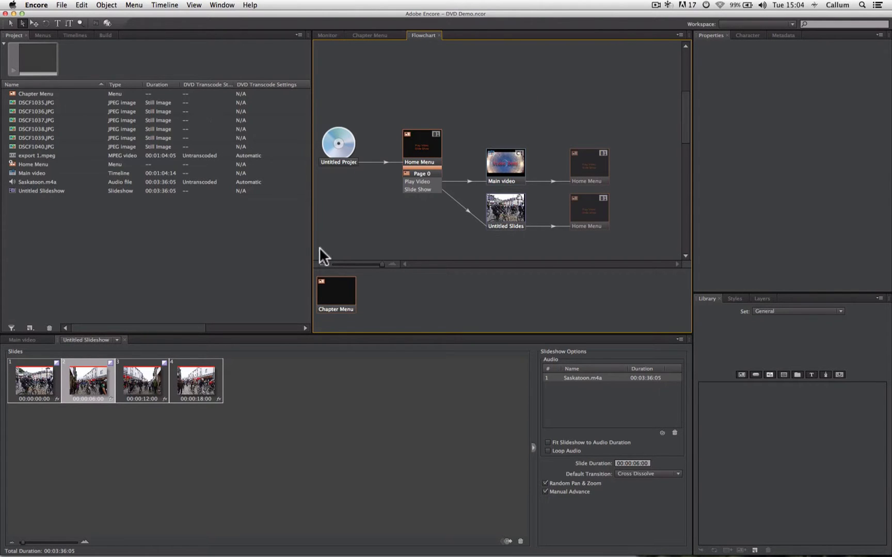
Step: Select the unlinked Chapter Menu thumbnail in the flowchart
{"action": "left_click", "coordinate": [330, 292]}
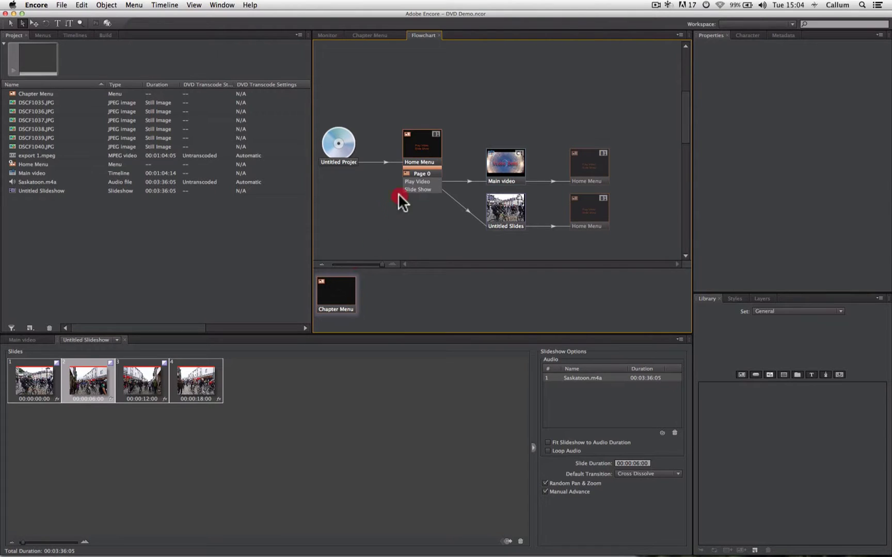
Step: Add 'Chapters' text to the Home Menu below Slide Show, aligned with the other items
{"action": "double_click", "coordinate": [416, 137]}
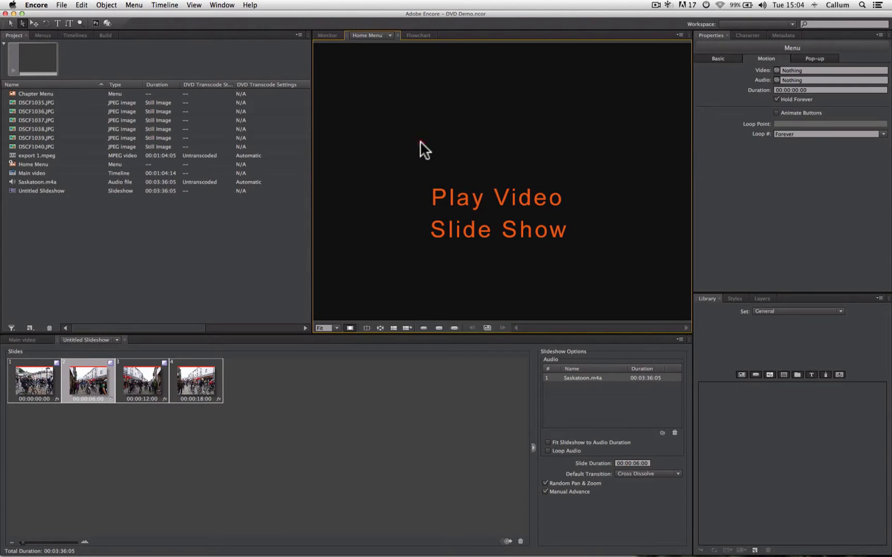
{"action": "left_click", "coordinate": [57, 24]}
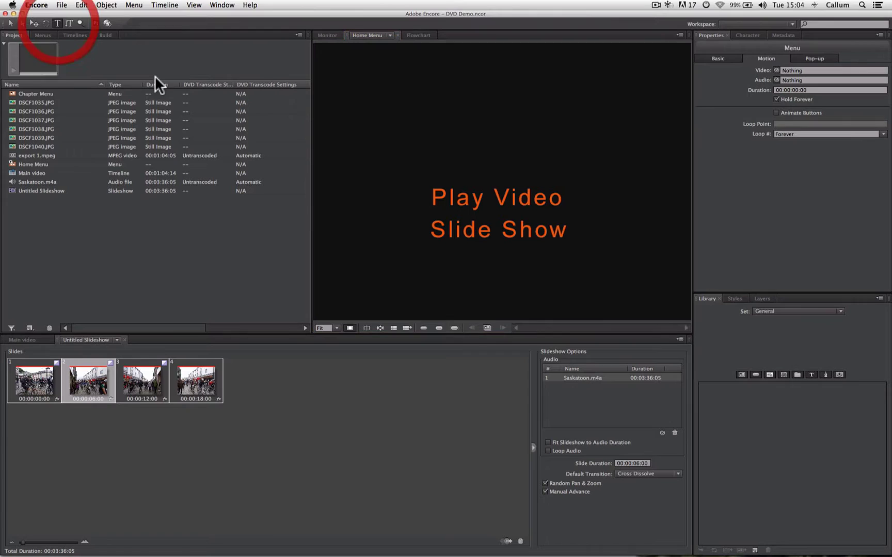
{"action": "left_click_drag", "start_coordinate": [434, 253], "coordinate": [609, 299]}
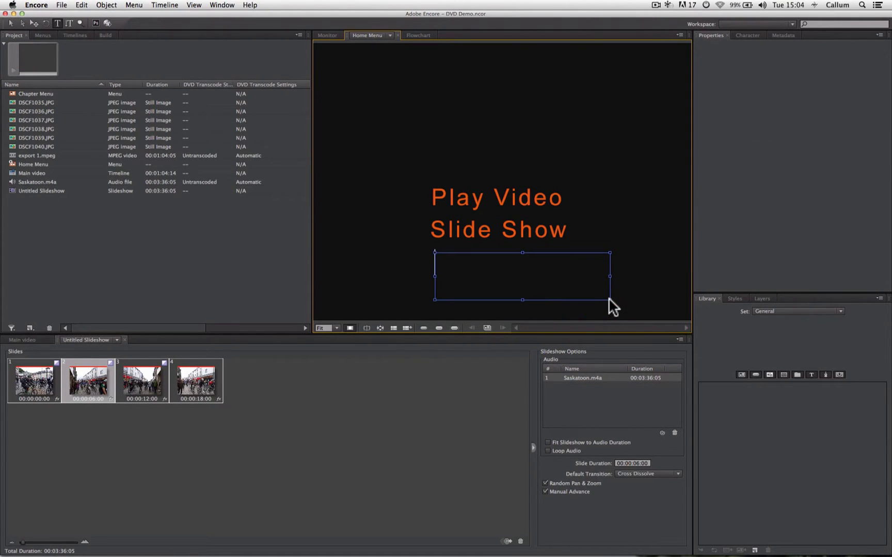
{"action": "type", "text": "Chapters"}
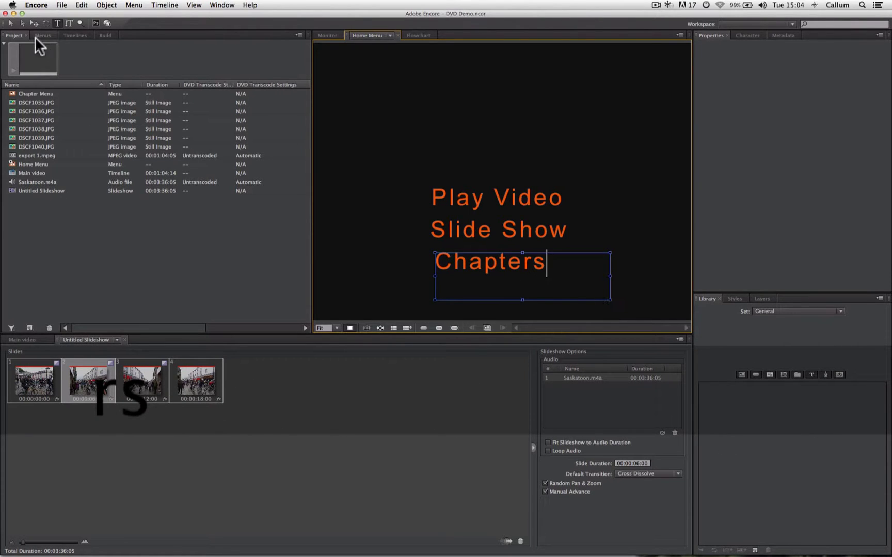
{"action": "left_click", "coordinate": [23, 23]}
{"action": "left_click_drag", "start_coordinate": [506, 263], "coordinate": [500, 260]}
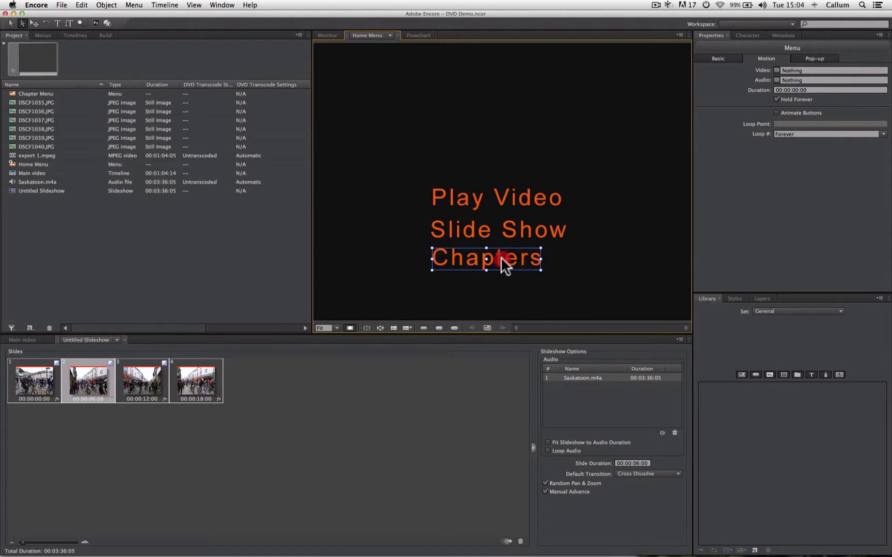
Step: Convert the Chapters text to a button linked to the Chapter Menu
{"action": "left_click", "coordinate": [101, 5]}
{"action": "left_click", "coordinate": [108, 15]}
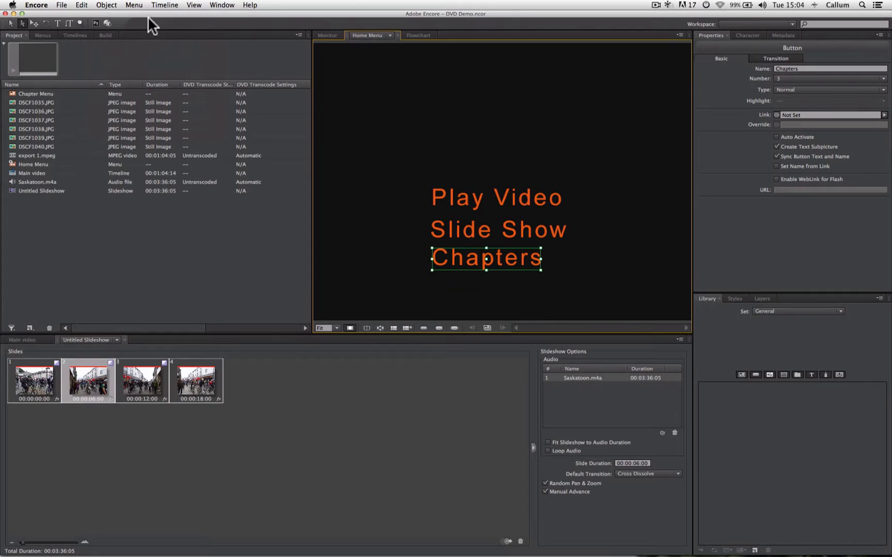
{"action": "left_click", "coordinate": [778, 111]}
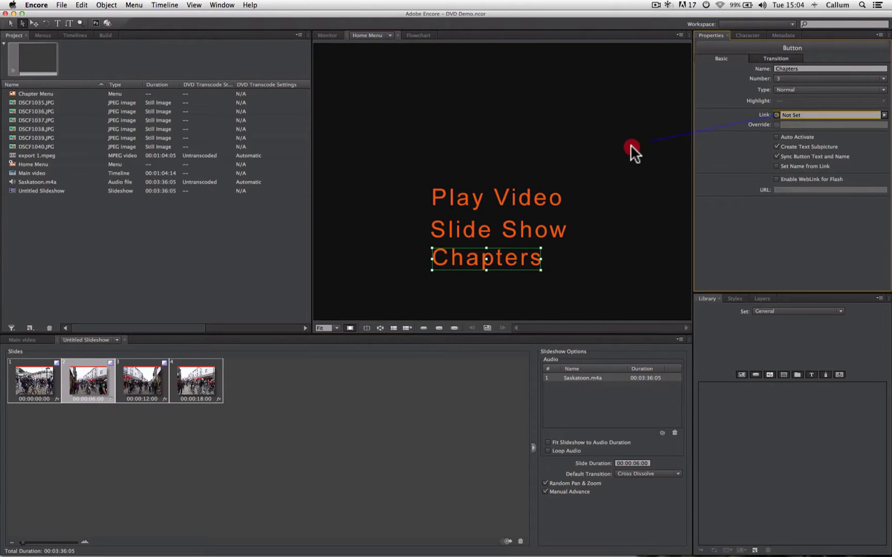
{"action": "left_click_drag", "start_coordinate": [630, 144], "coordinate": [126, 167]}
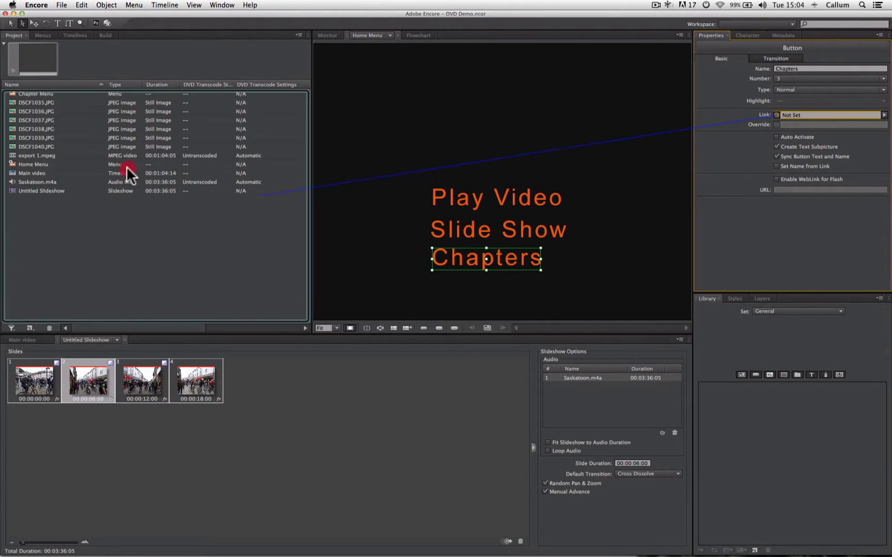
{"action": "left_click_drag", "start_coordinate": [40, 102], "coordinate": [60, 91]}
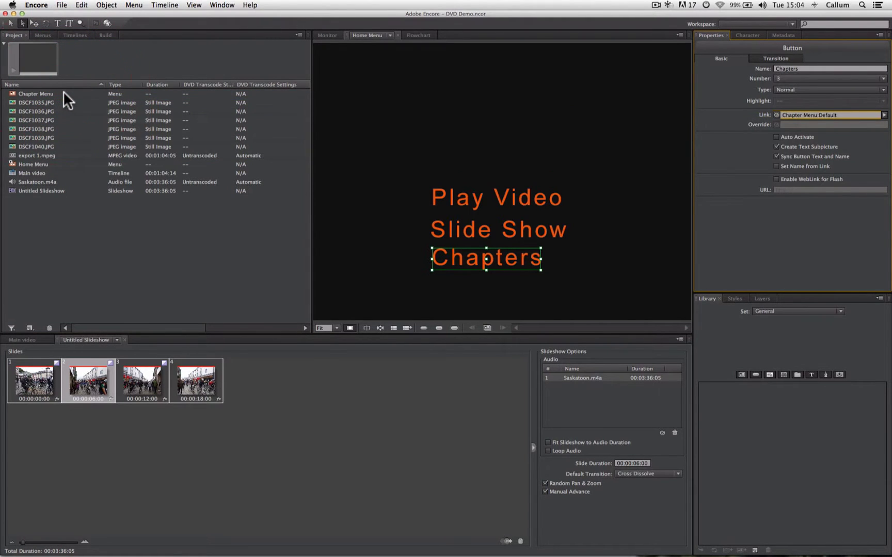
Step: Inspect the Main video, Untitled Slides and Chapter Menu nodes in the flowchart
{"action": "left_click", "coordinate": [413, 36]}
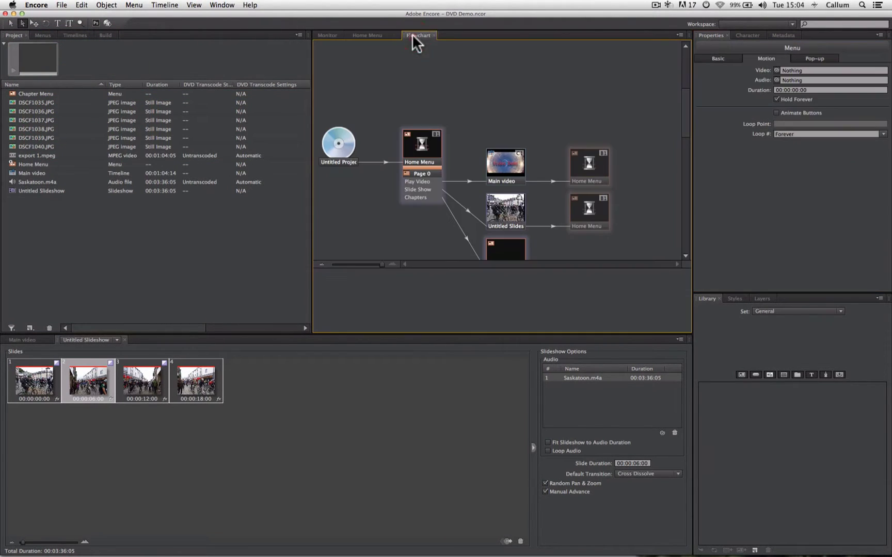
{"action": "scroll", "coordinate": [456, 123], "scroll_direction": "down", "scroll_amount": 5}
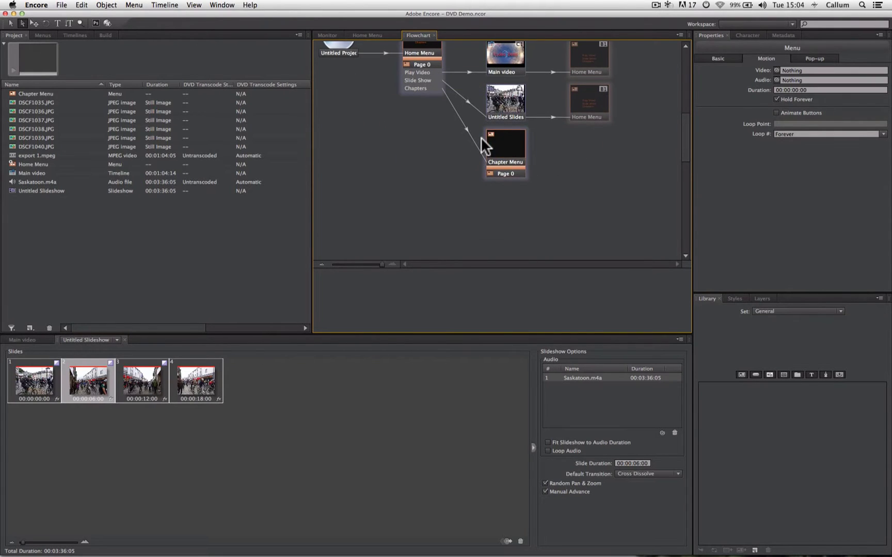
{"action": "scroll", "coordinate": [481, 137], "scroll_direction": "up", "scroll_amount": 3}
{"action": "left_click", "coordinate": [505, 72]}
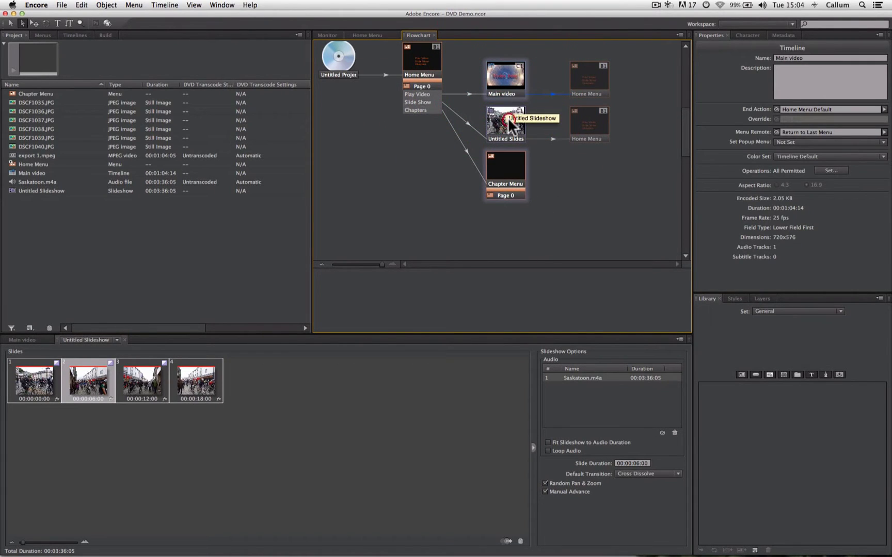
{"action": "left_click", "coordinate": [495, 125]}
{"action": "left_click", "coordinate": [495, 163]}
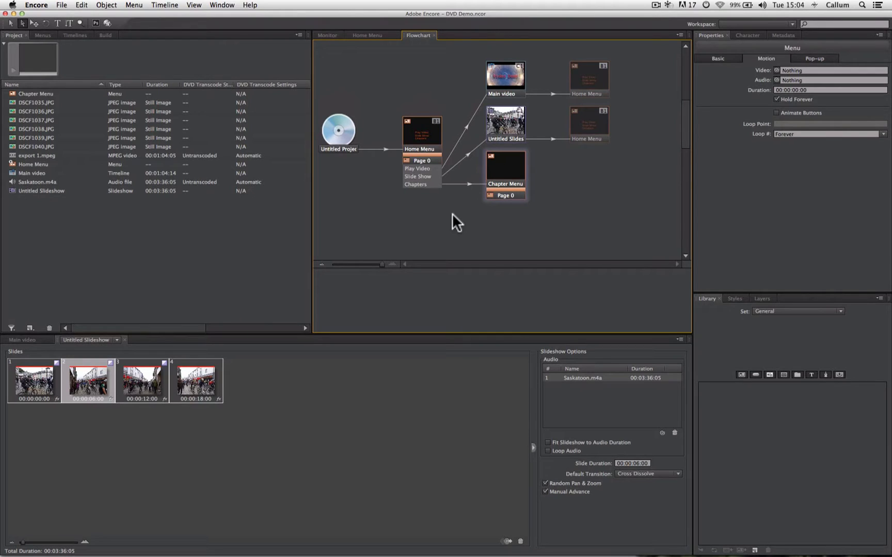
Step: Add 'Back' text near the lower right of the Chapter Menu
{"action": "double_click", "coordinate": [498, 170]}
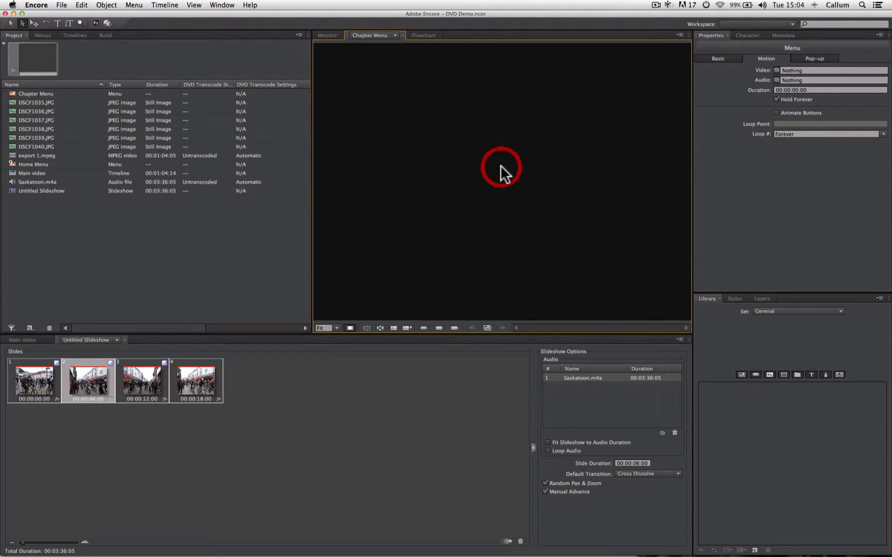
{"action": "left_click", "coordinate": [57, 23]}
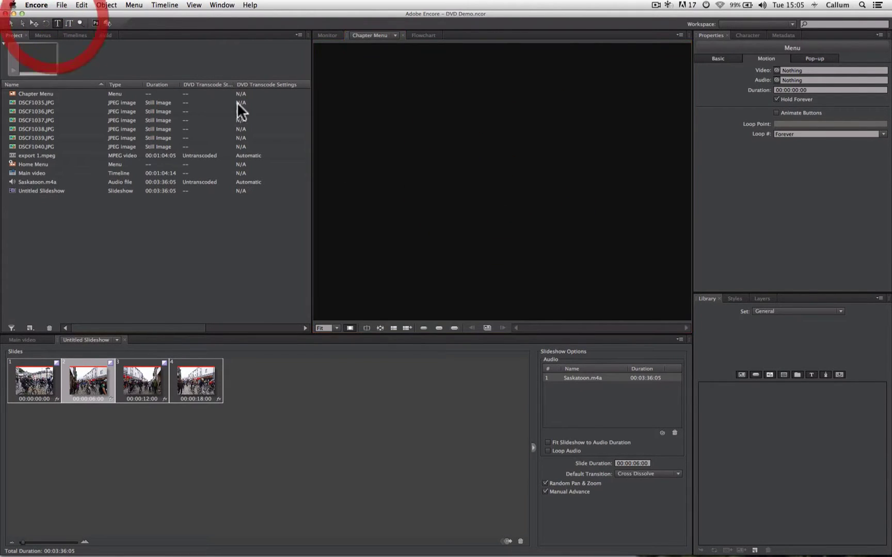
{"action": "left_click", "coordinate": [520, 269]}
{"action": "left_click_drag", "start_coordinate": [519, 267], "coordinate": [622, 302]}
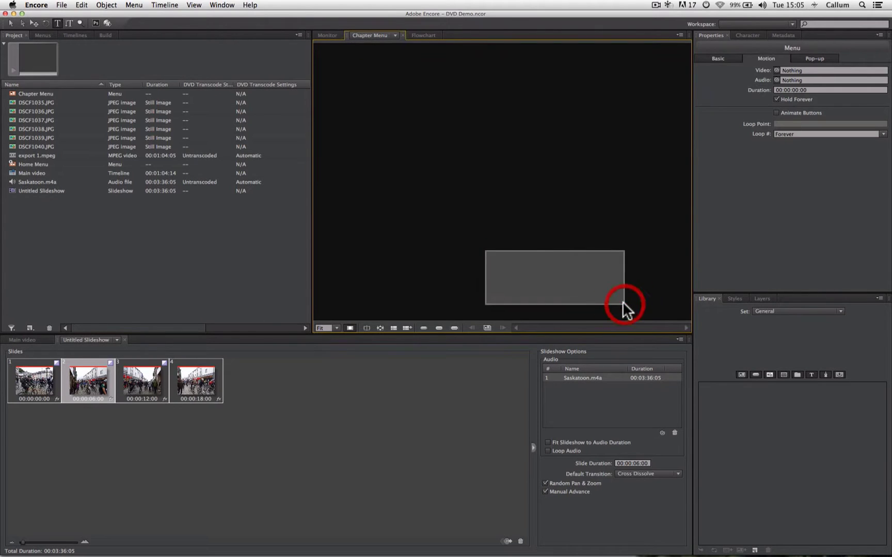
{"action": "type", "text": "Back"}
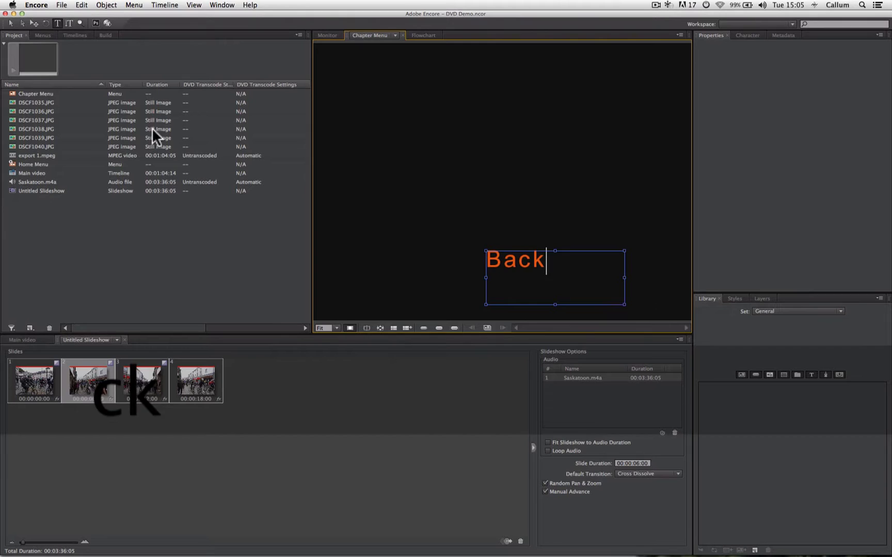
{"action": "left_click", "coordinate": [21, 22]}
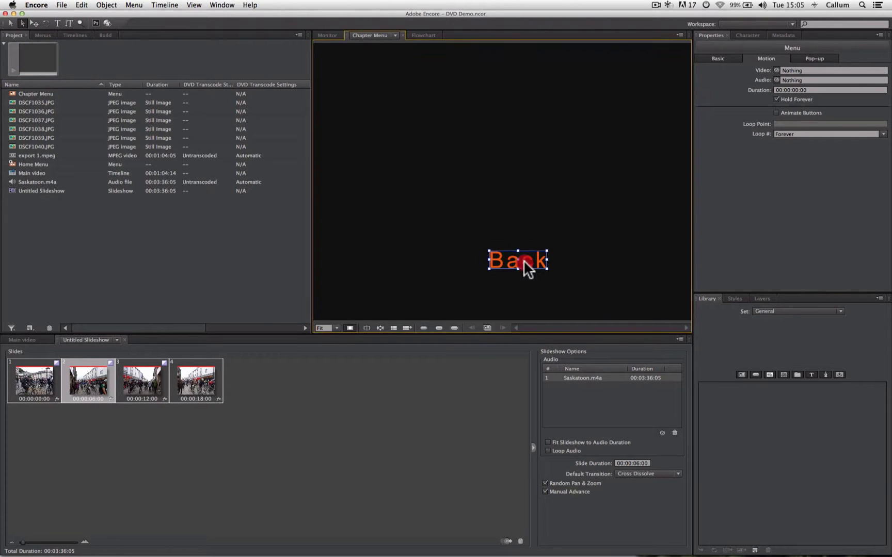
{"action": "left_click_drag", "start_coordinate": [524, 260], "coordinate": [610, 267]}
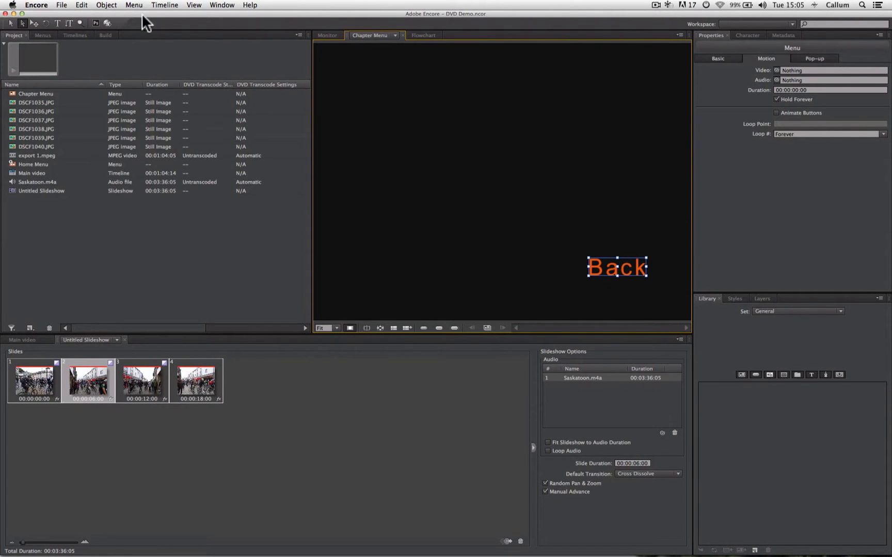
Step: Convert the Back text to a button linked to the Home Menu
{"action": "left_click", "coordinate": [116, 5]}
{"action": "left_click", "coordinate": [124, 16]}
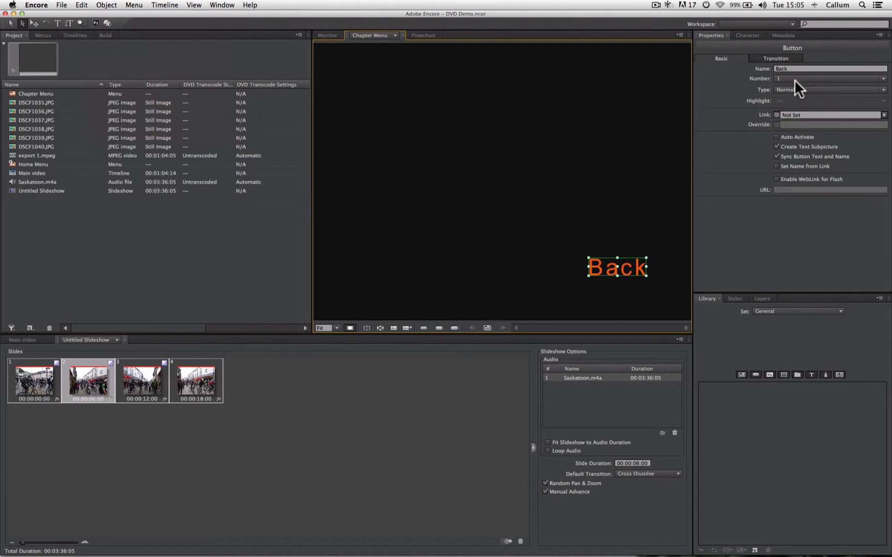
{"action": "left_click_drag", "start_coordinate": [776, 115], "coordinate": [703, 127]}
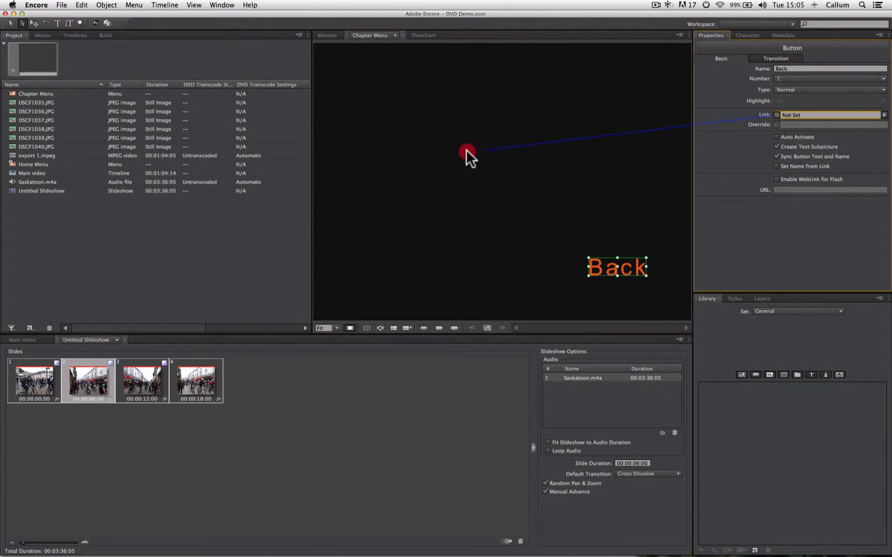
{"action": "left_click_drag", "start_coordinate": [467, 150], "coordinate": [75, 162]}
Step: Check the Back link in the flowchart and preview Chapters and Back navigation twice, then exit
{"action": "left_click", "coordinate": [420, 35]}
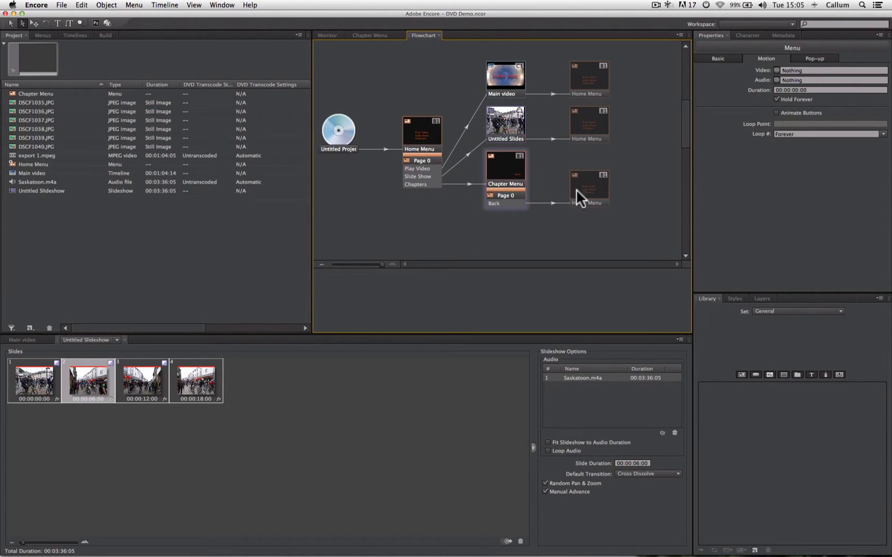
{"action": "left_click", "coordinate": [588, 199]}
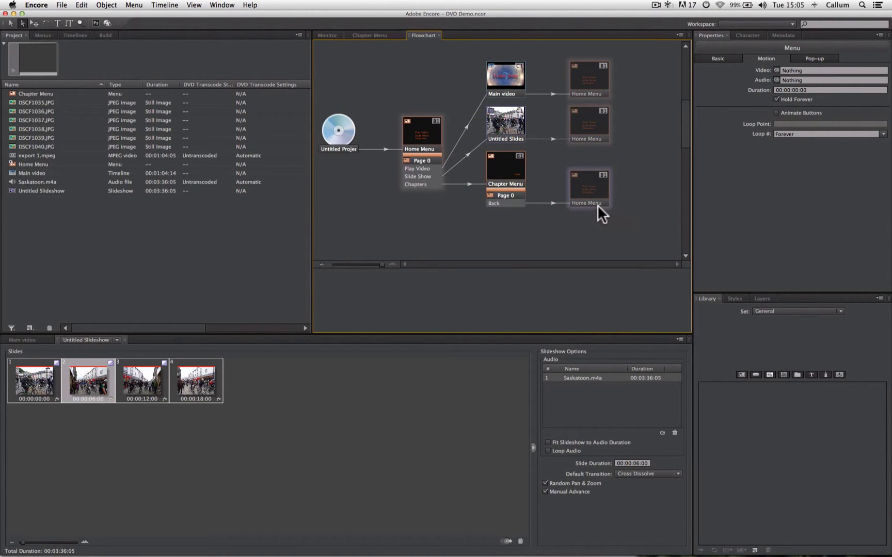
{"action": "left_click", "coordinate": [106, 22]}
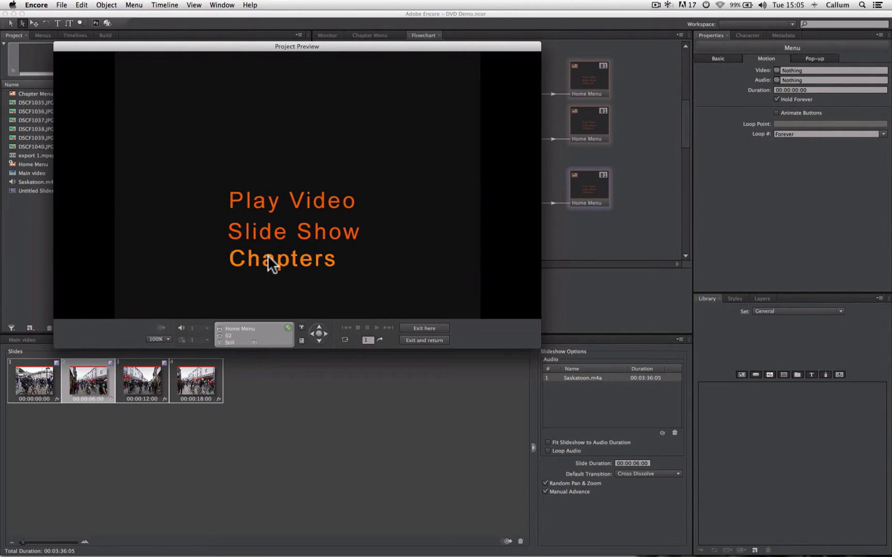
{"action": "left_click", "coordinate": [268, 259]}
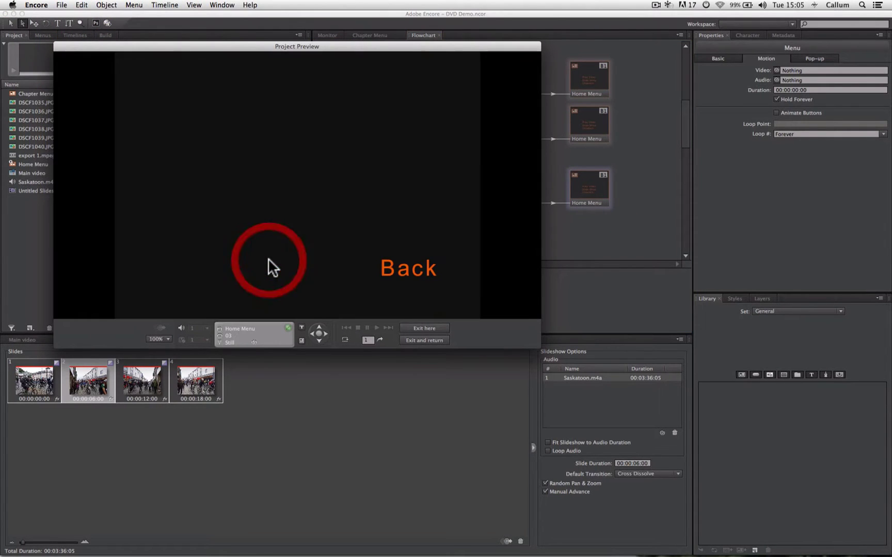
{"action": "left_click", "coordinate": [396, 269]}
{"action": "left_click", "coordinate": [323, 261]}
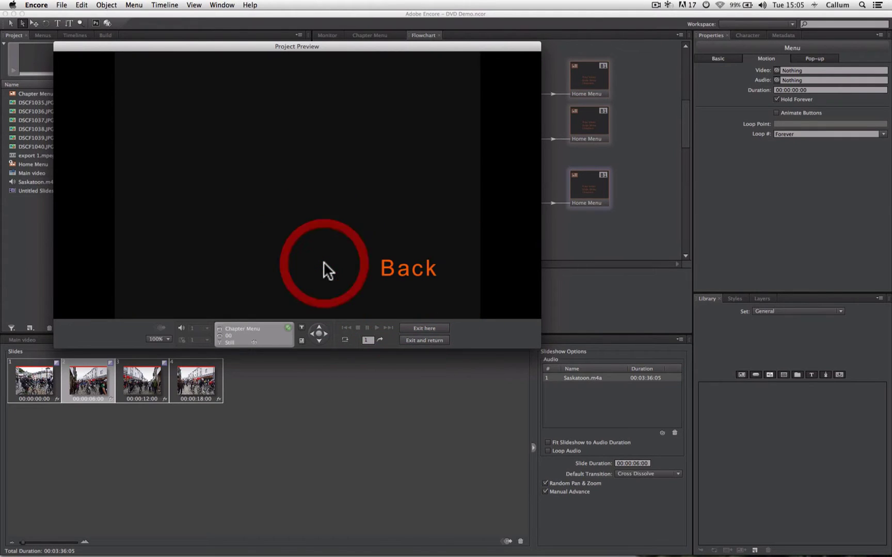
{"action": "left_click", "coordinate": [393, 270]}
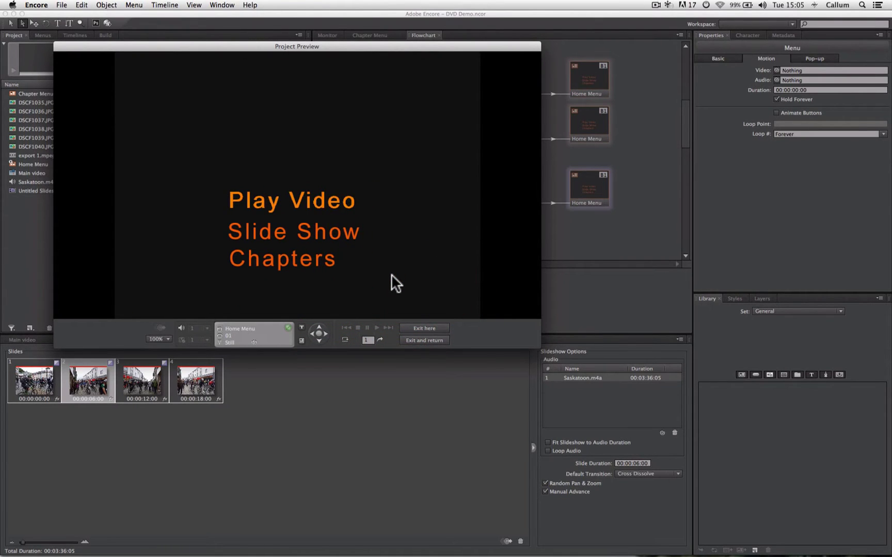
{"action": "left_click", "coordinate": [425, 328]}
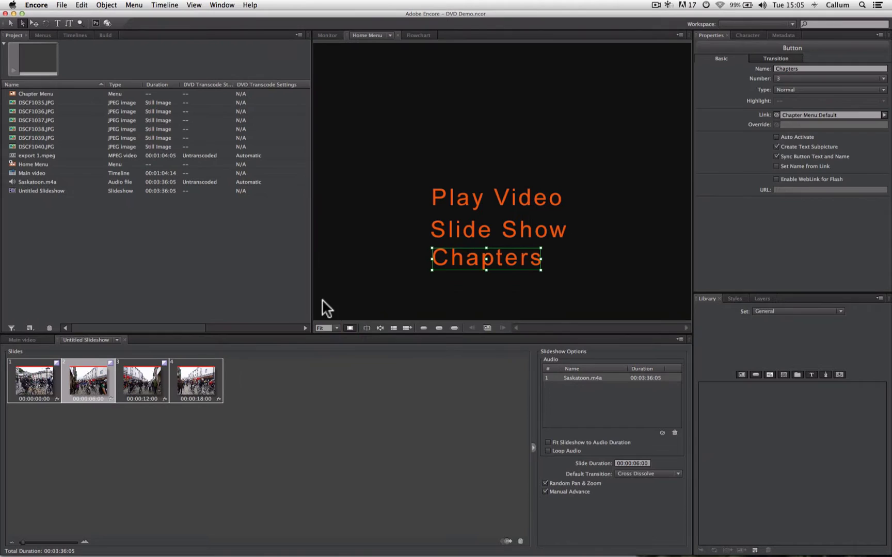
Step: Show the Main video timeline and add a chapter marker at about 6 seconds
{"action": "left_click", "coordinate": [348, 372]}
{"action": "left_click", "coordinate": [228, 281]}
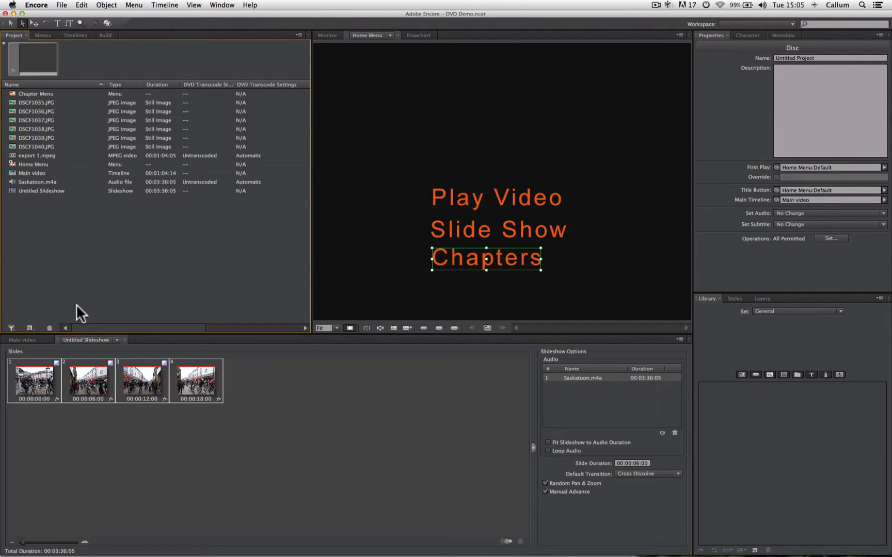
{"action": "left_click", "coordinate": [23, 339]}
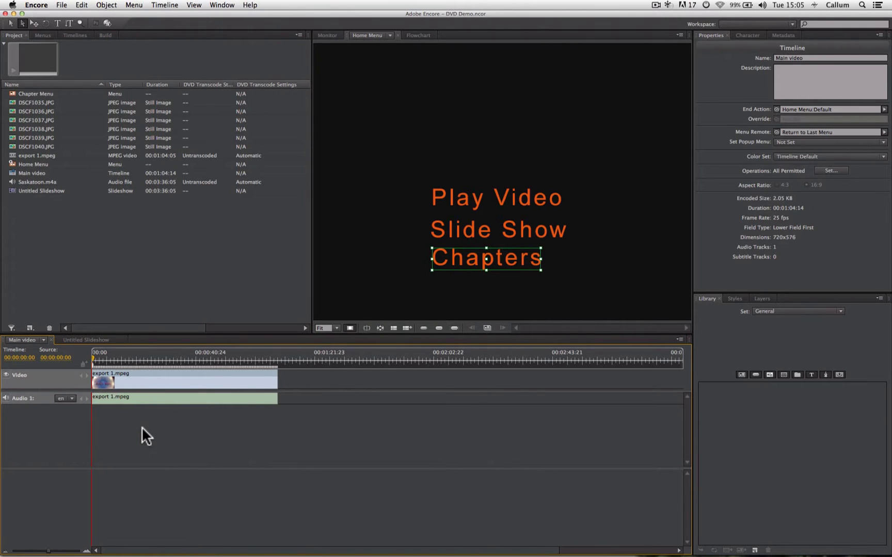
{"action": "left_click", "coordinate": [513, 325]}
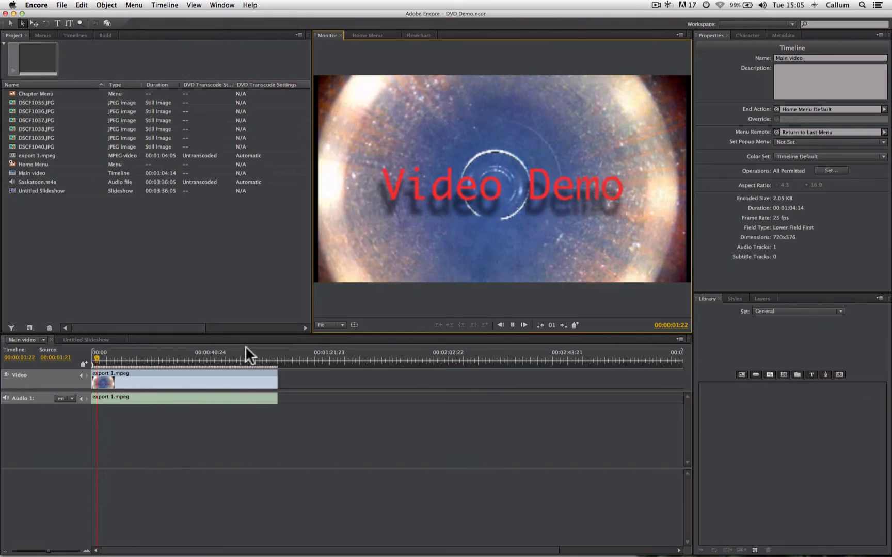
{"action": "left_click", "coordinate": [512, 324]}
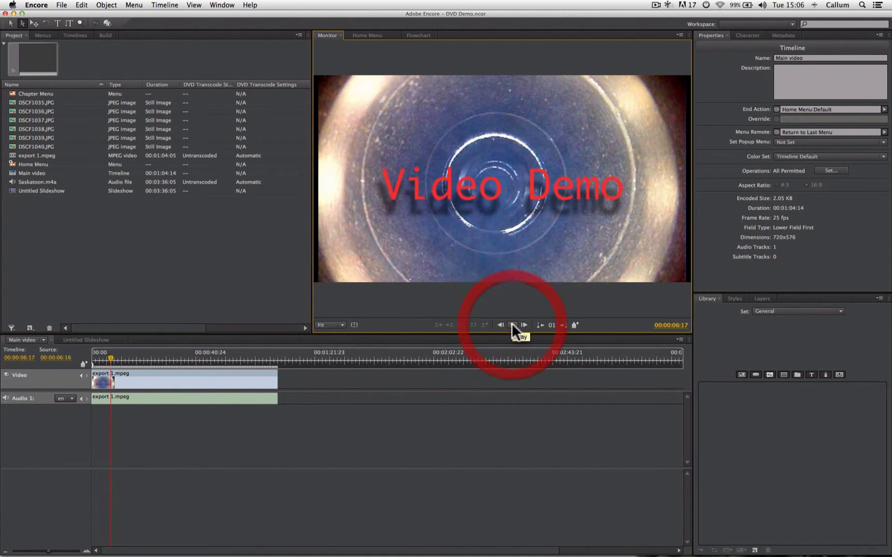
{"action": "left_click", "coordinate": [576, 325]}
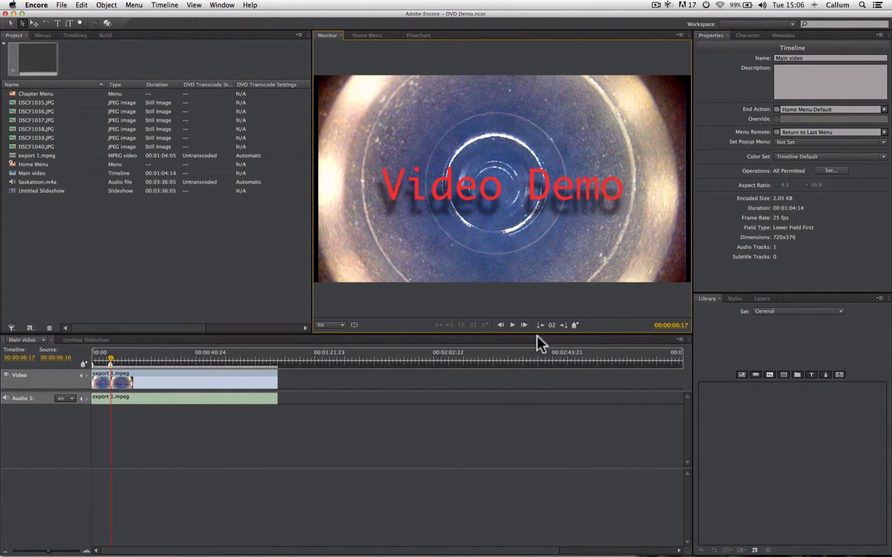
Step: Add another chapter marker at about 45 seconds
{"action": "left_click_drag", "start_coordinate": [113, 354], "coordinate": [221, 355]}
{"action": "key", "text": "Right"}
{"action": "key", "text": "Right"}
{"action": "key", "text": "Right"}
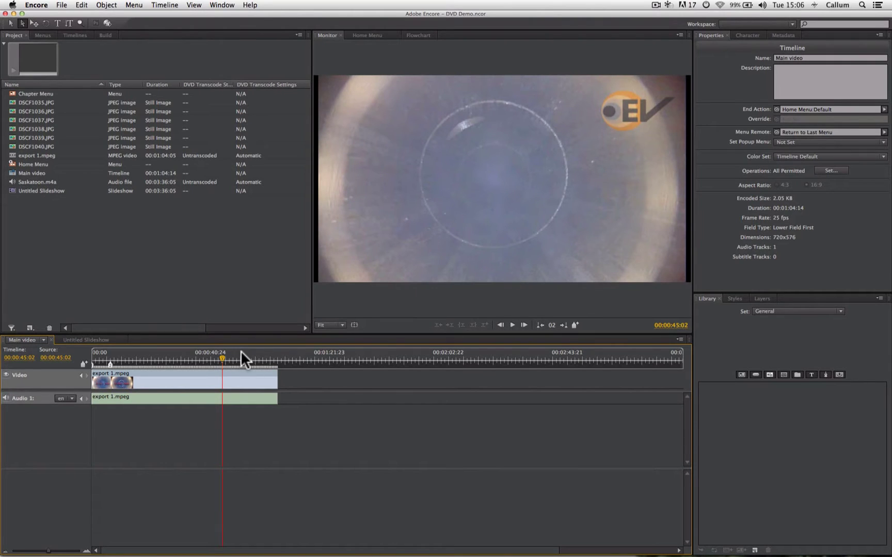
{"action": "left_click", "coordinate": [574, 324]}
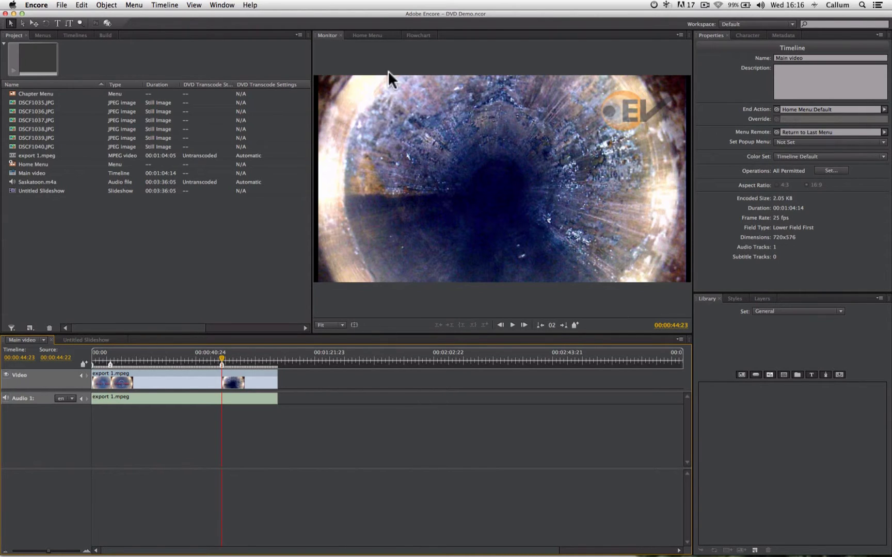
Step: Add 'Chapter 1' text on the Chapter Menu above and left of Back
{"action": "left_click", "coordinate": [368, 35]}
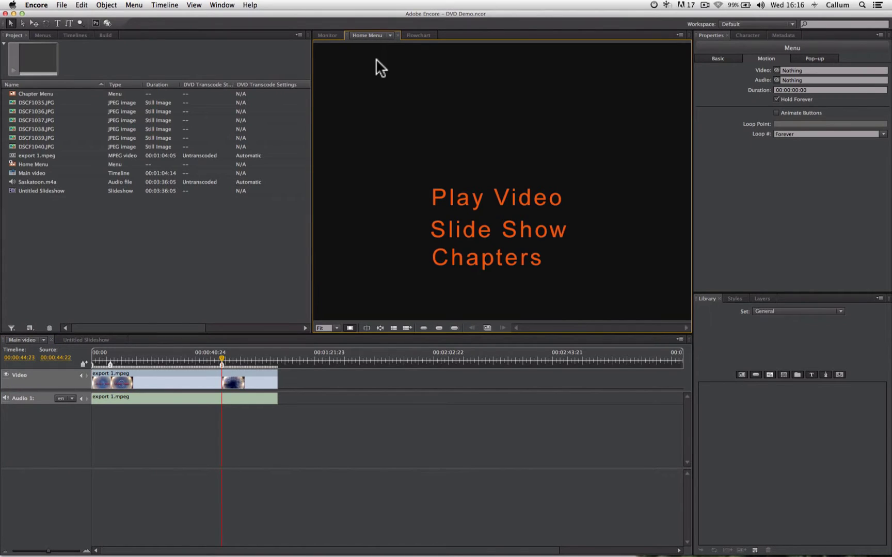
{"action": "left_click", "coordinate": [391, 36]}
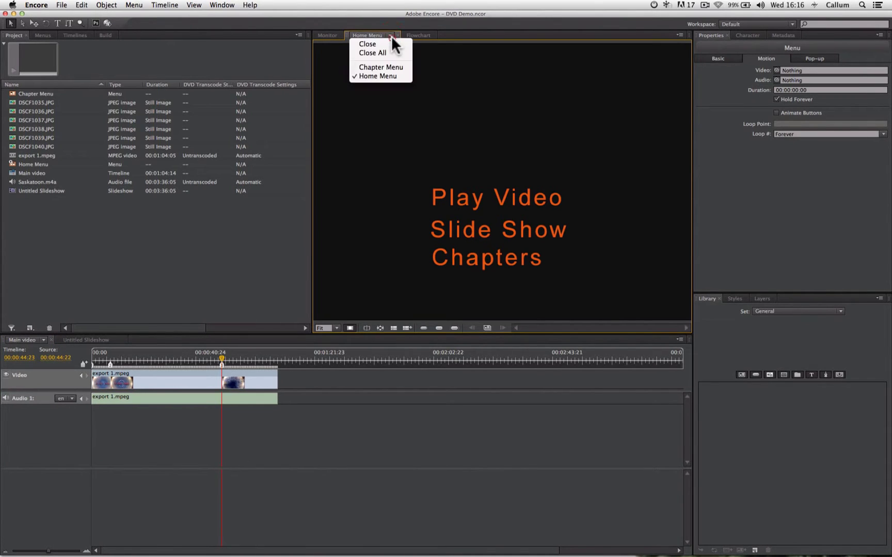
{"action": "left_click", "coordinate": [396, 66]}
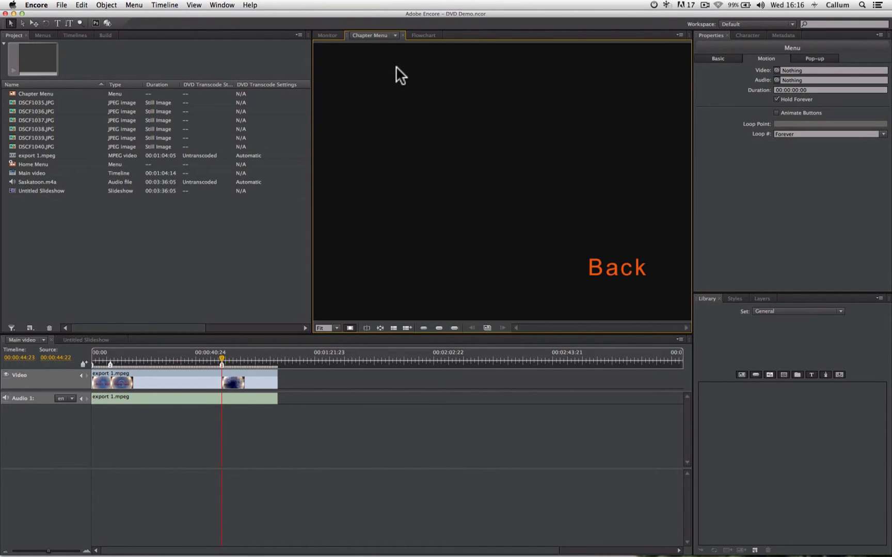
{"action": "left_click", "coordinate": [57, 24]}
{"action": "left_click_drag", "start_coordinate": [346, 98], "coordinate": [636, 190]}
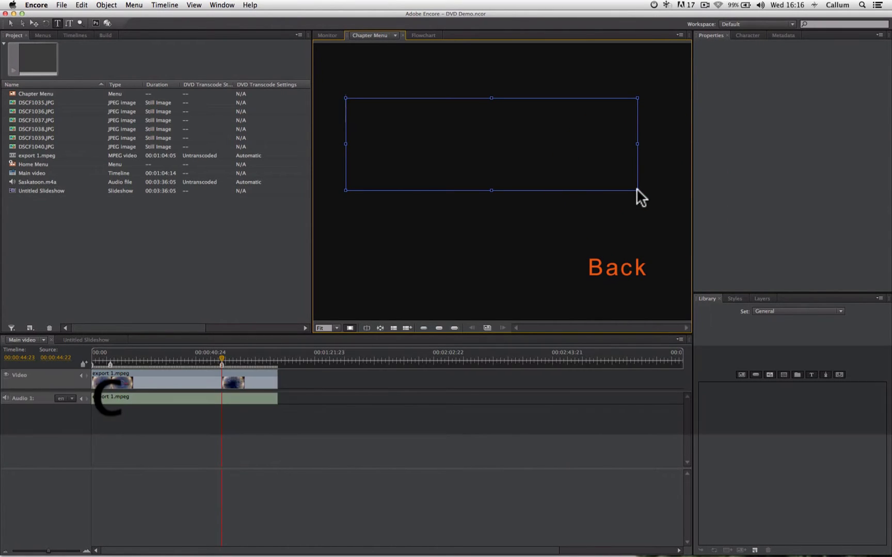
{"action": "type", "text": "Cha"}
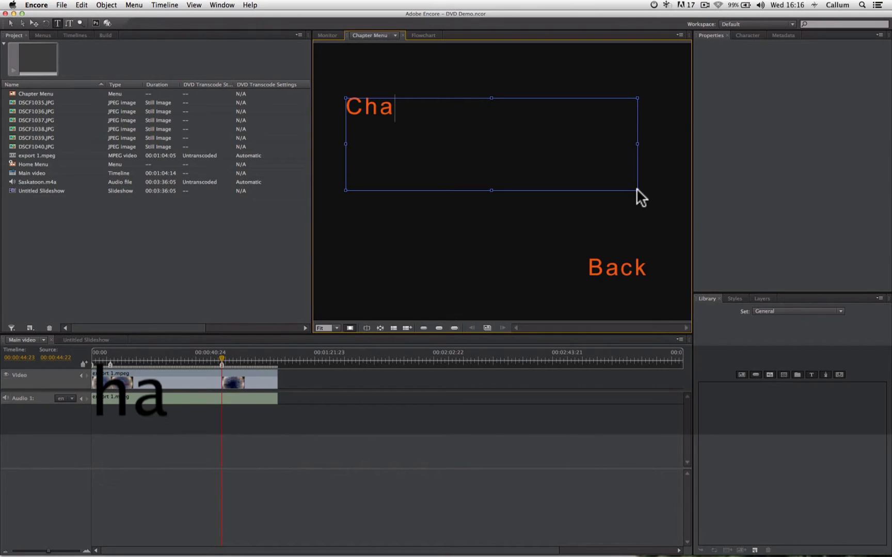
{"action": "type", "text": "pter 1"}
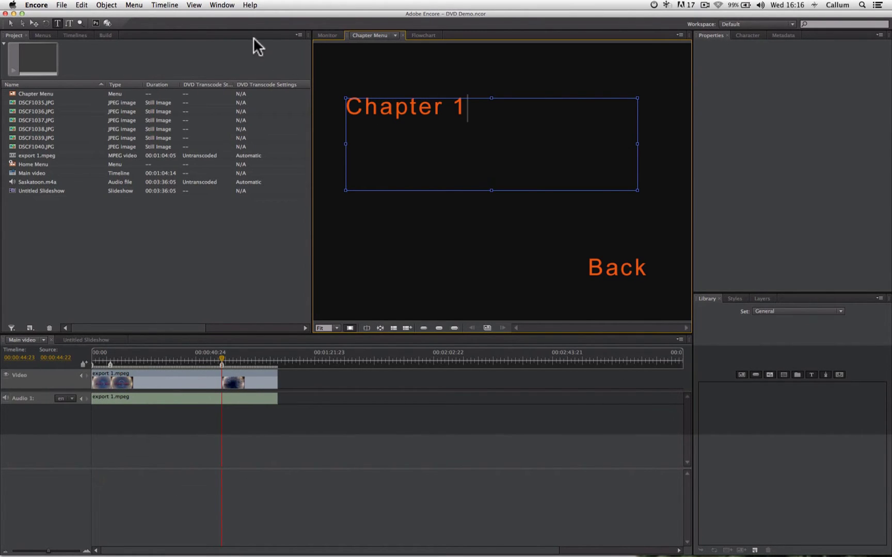
{"action": "left_click", "coordinate": [10, 23]}
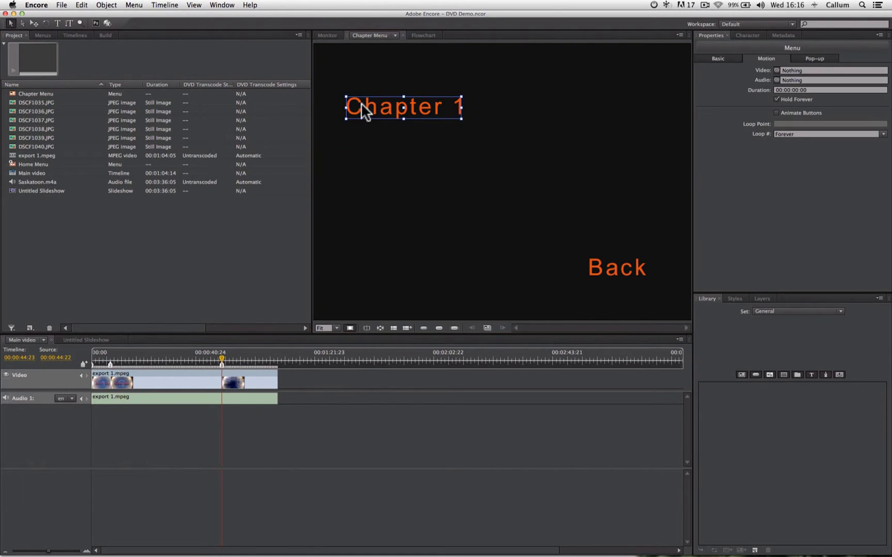
{"action": "left_click", "coordinate": [392, 121]}
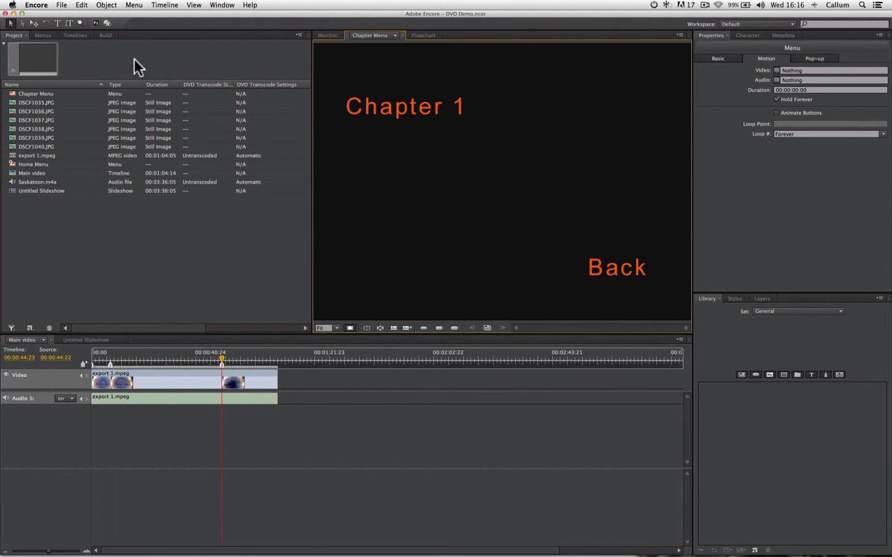
{"action": "left_click", "coordinate": [23, 24]}
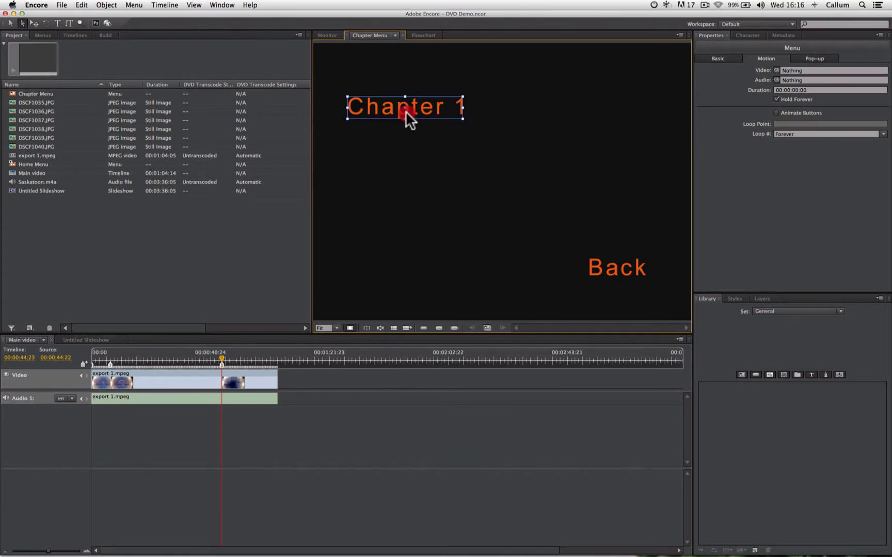
{"action": "left_click_drag", "start_coordinate": [406, 118], "coordinate": [441, 156]}
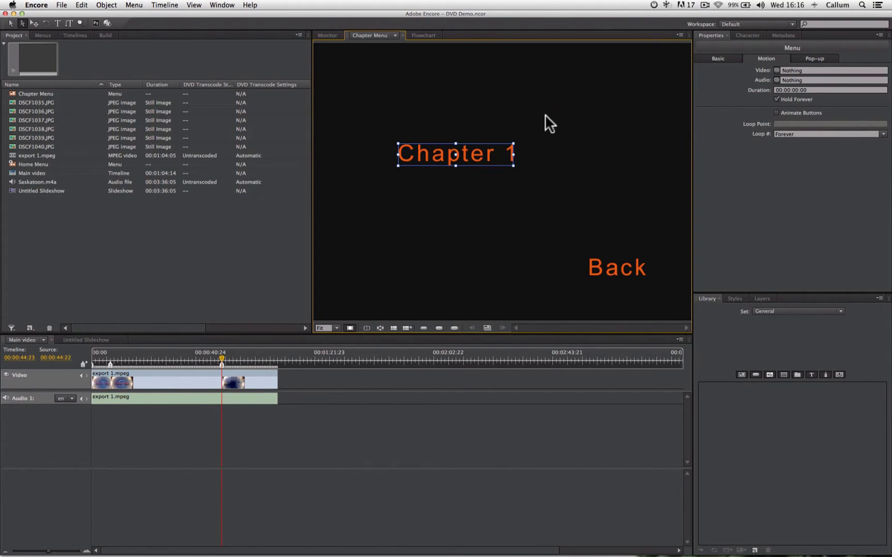
Step: Convert Chapter 1 to button number 2 linked to Main video Chapter 1
{"action": "left_click", "coordinate": [111, 5]}
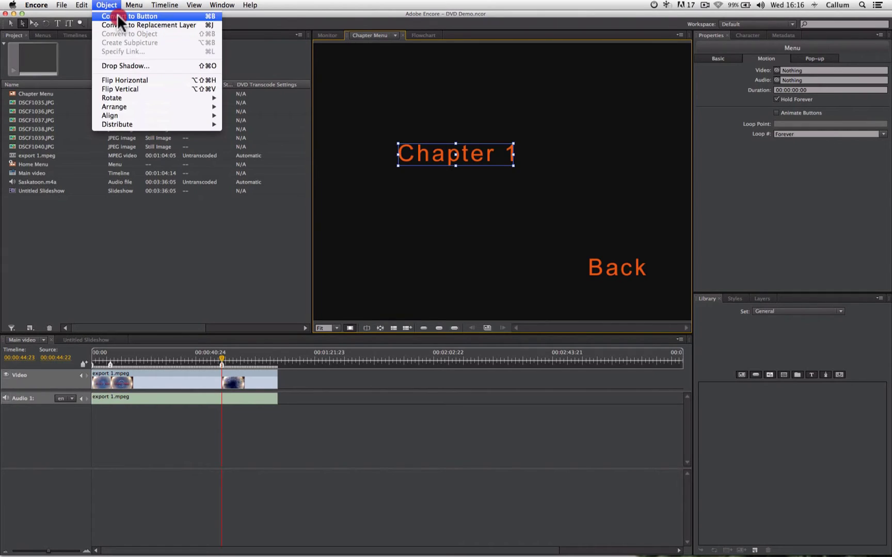
{"action": "left_click", "coordinate": [117, 14]}
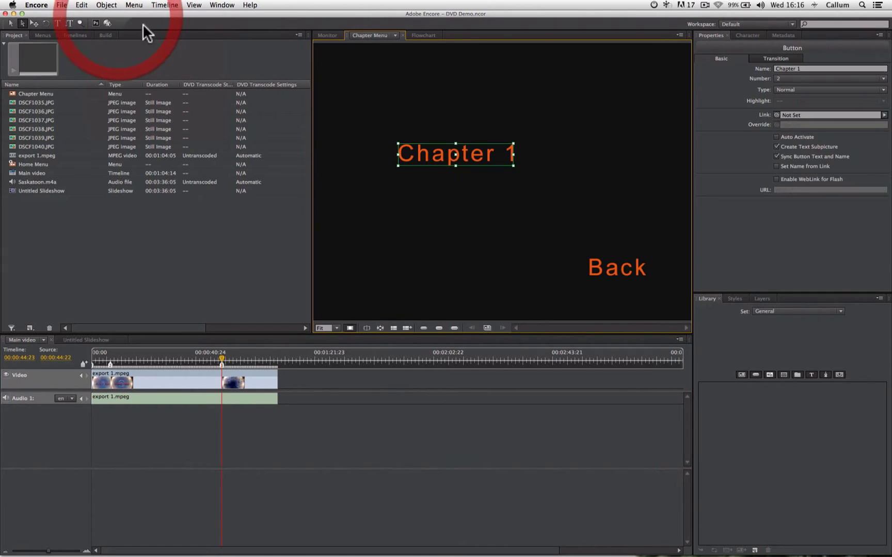
{"action": "left_click", "coordinate": [868, 79]}
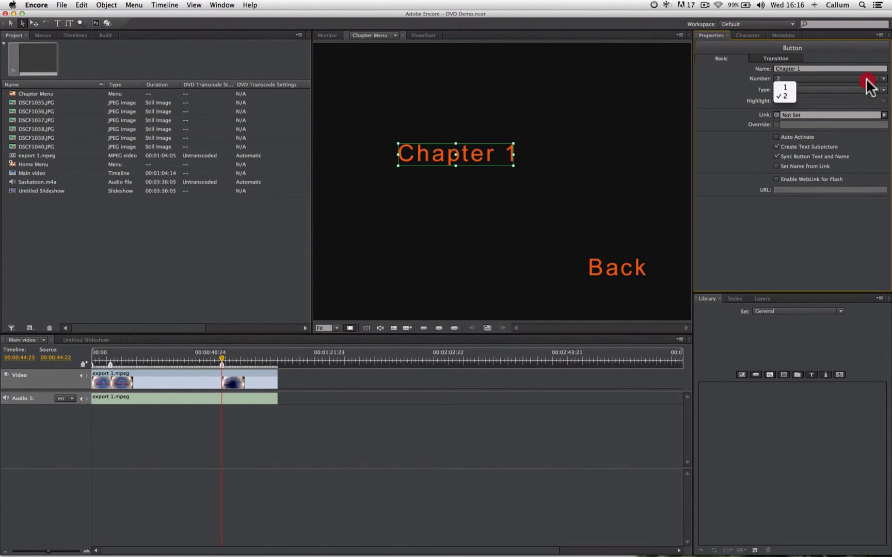
{"action": "left_click", "coordinate": [867, 79]}
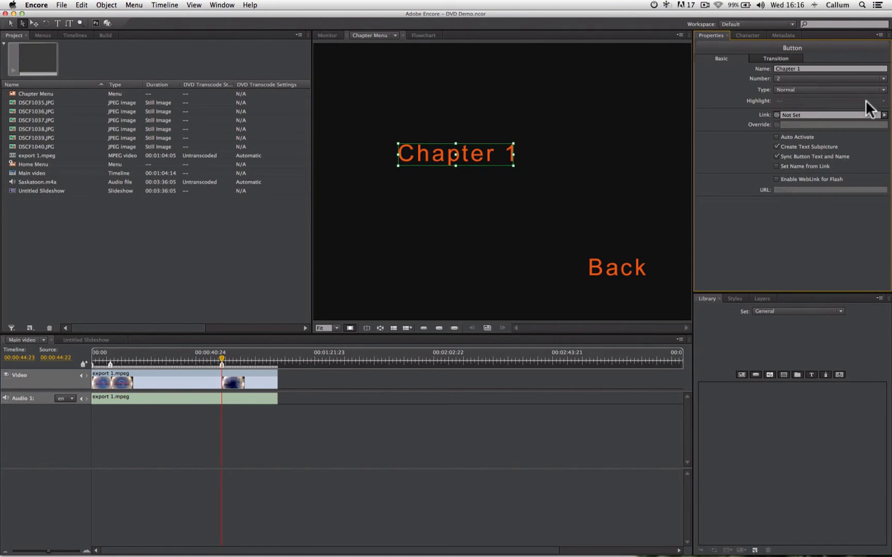
{"action": "left_click", "coordinate": [883, 115]}
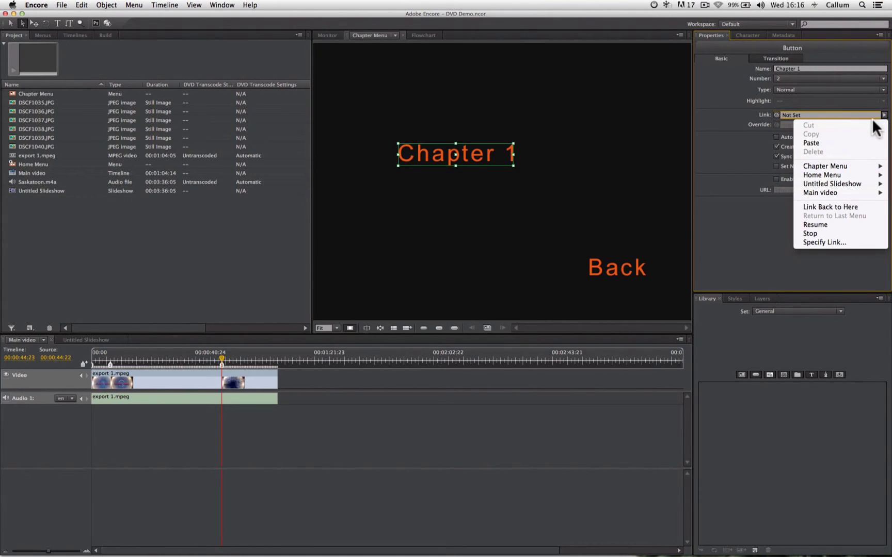
{"action": "mouse_move", "coordinate": [845, 193]}
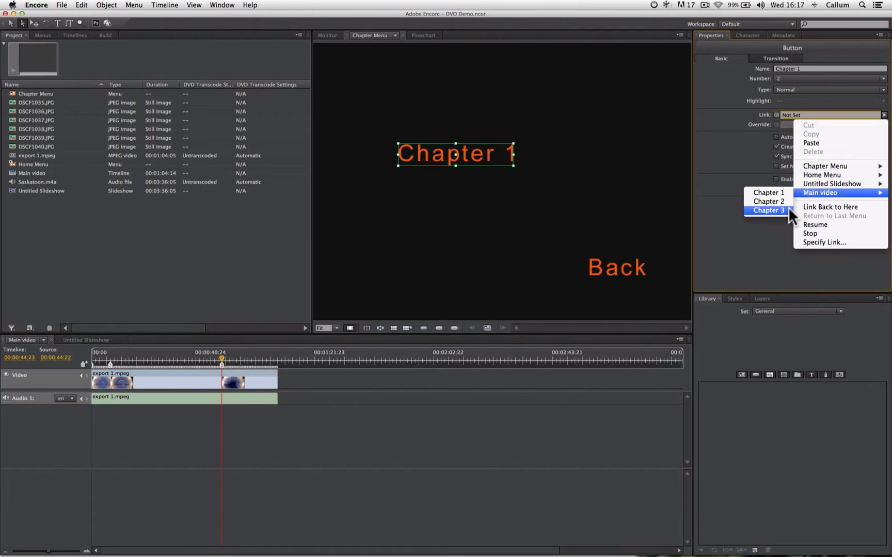
{"action": "left_click", "coordinate": [788, 193]}
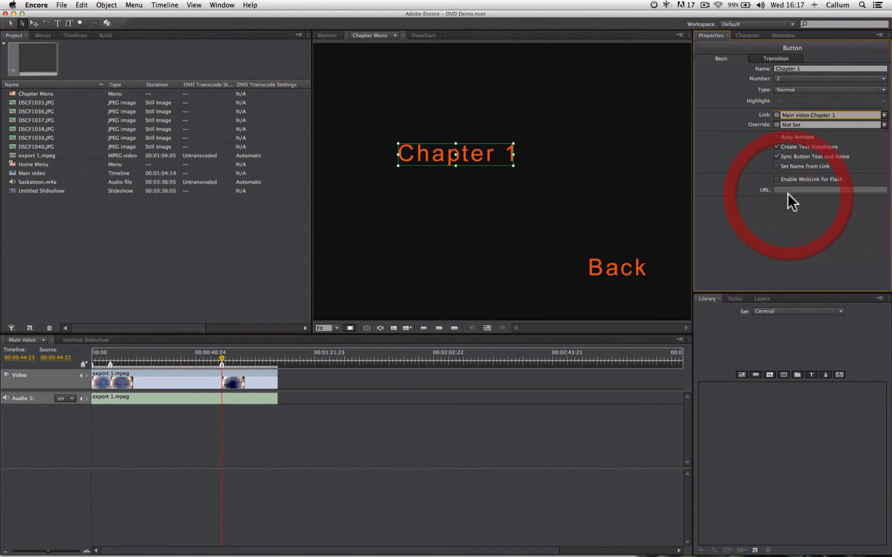
Step: Copy the Chapter 1 button, paste it below the original, and make it a button
{"action": "left_click", "coordinate": [589, 167]}
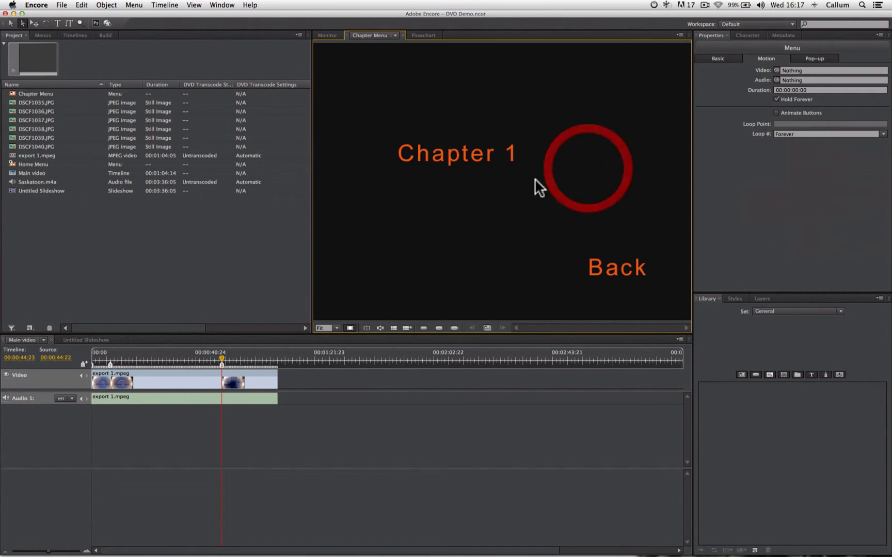
{"action": "left_click", "coordinate": [409, 158]}
{"action": "left_click_drag", "start_coordinate": [83, 5], "coordinate": [105, 61]}
{"action": "left_click", "coordinate": [505, 130]}
{"action": "key", "text": "super+v"}
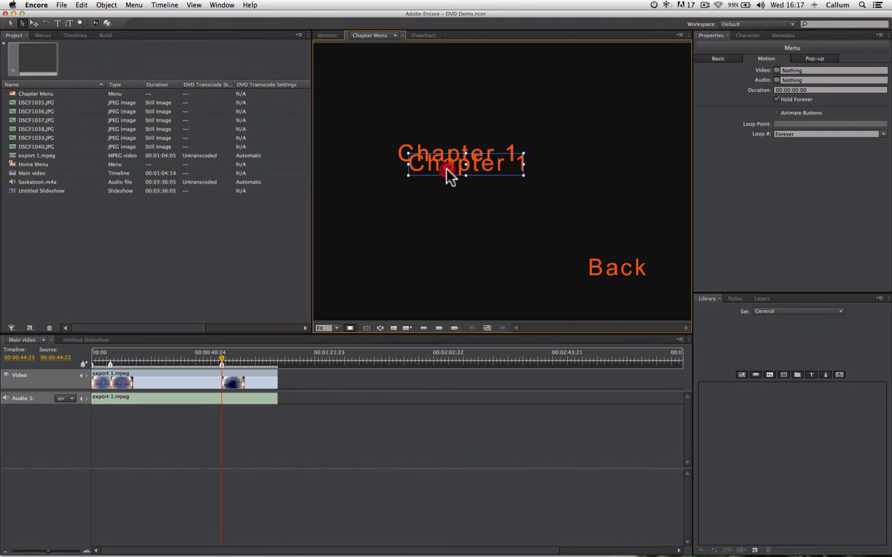
{"action": "left_click_drag", "start_coordinate": [446, 168], "coordinate": [439, 194]}
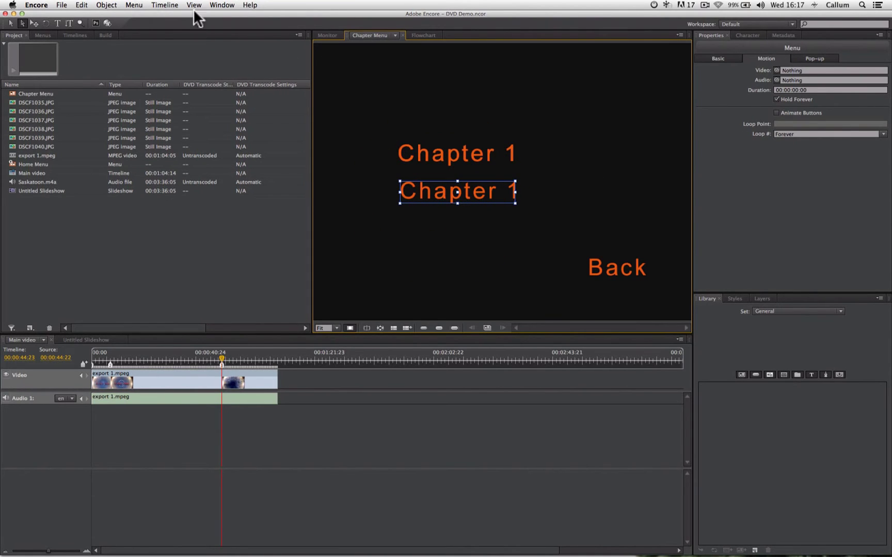
{"action": "mouse_move", "coordinate": [115, 6]}
{"action": "left_mouse_down"}
{"action": "mouse_move", "coordinate": [121, 27]}
{"action": "mouse_move", "coordinate": [125, 15]}
{"action": "left_mouse_up"}
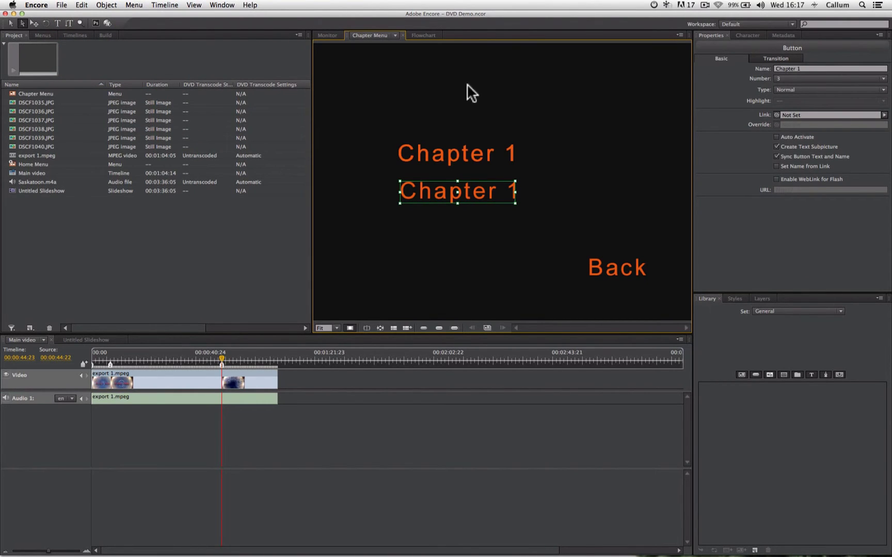
Step: Relabel the copy 'Chapter 2' and link it to the Main video's Chapter 2 marker
{"action": "left_click", "coordinate": [57, 23]}
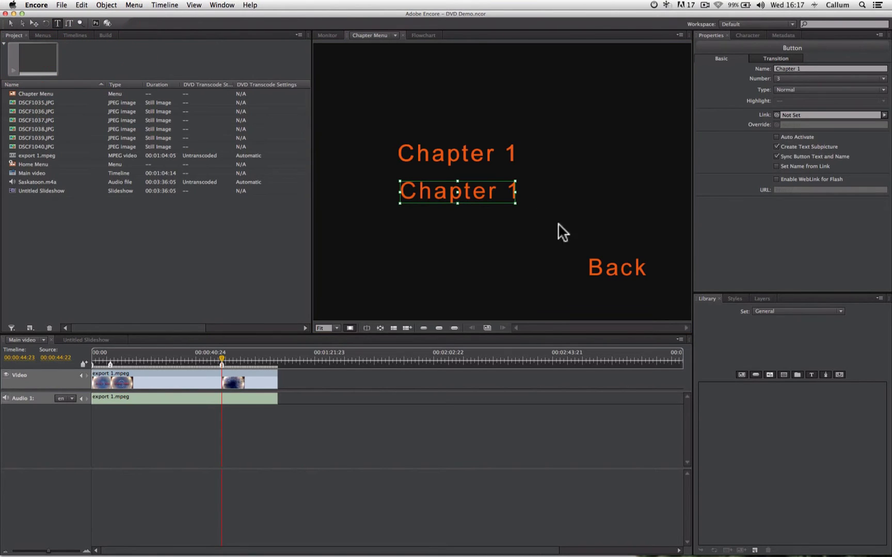
{"action": "left_click", "coordinate": [511, 196]}
{"action": "double_click", "coordinate": [512, 196]}
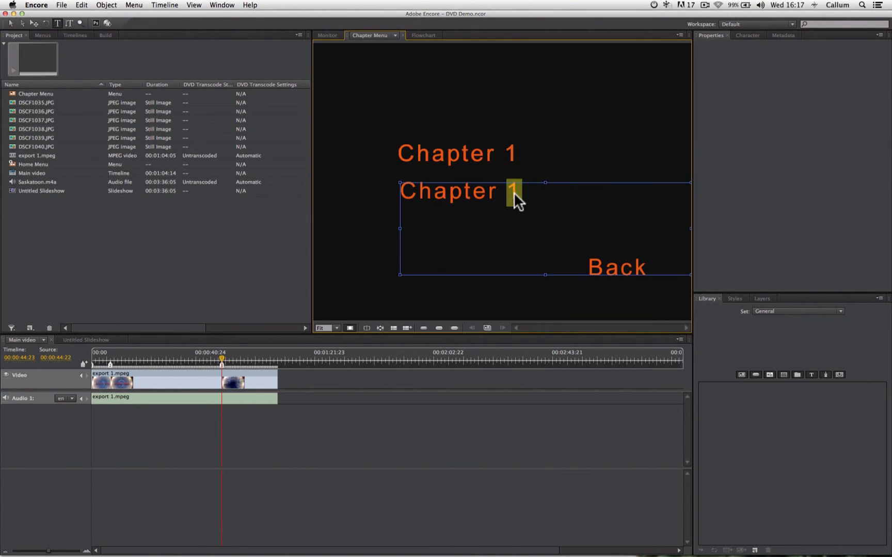
{"action": "type", "text": "2"}
{"action": "left_click", "coordinate": [574, 154]}
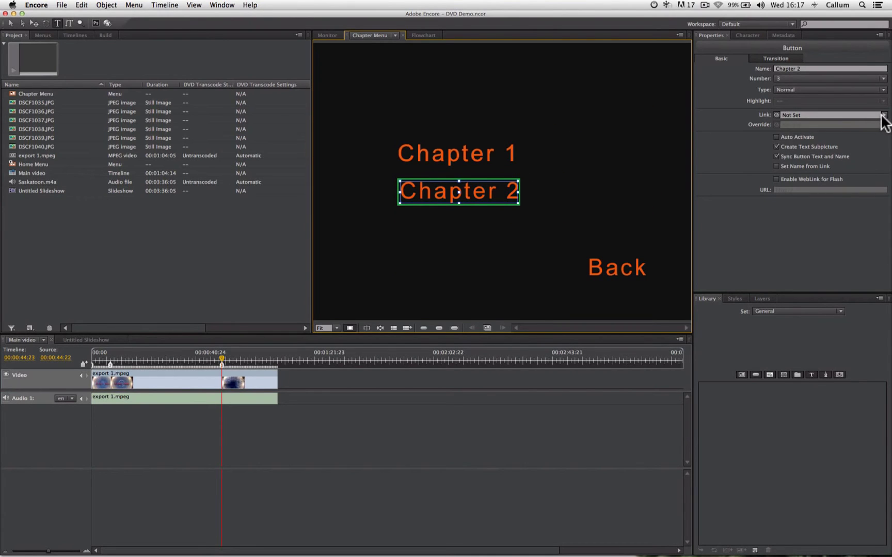
{"action": "left_click", "coordinate": [878, 117]}
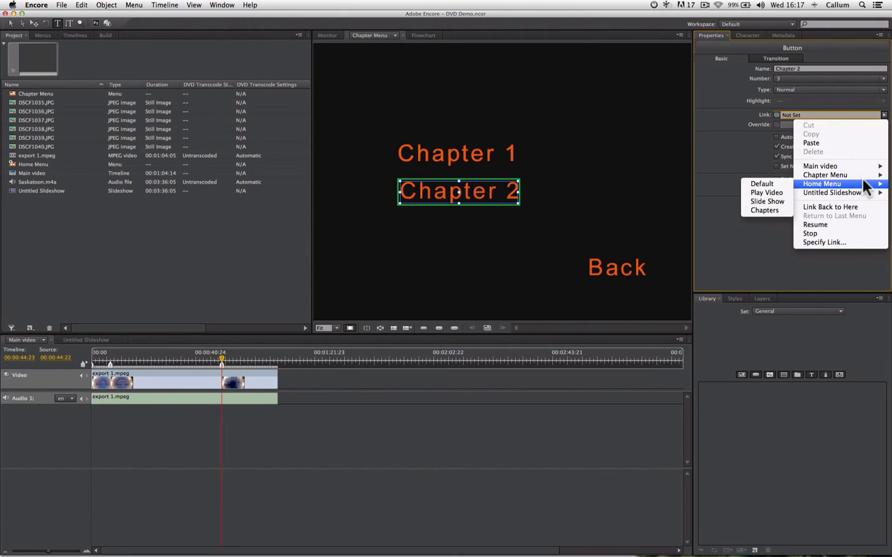
{"action": "left_click", "coordinate": [863, 166]}
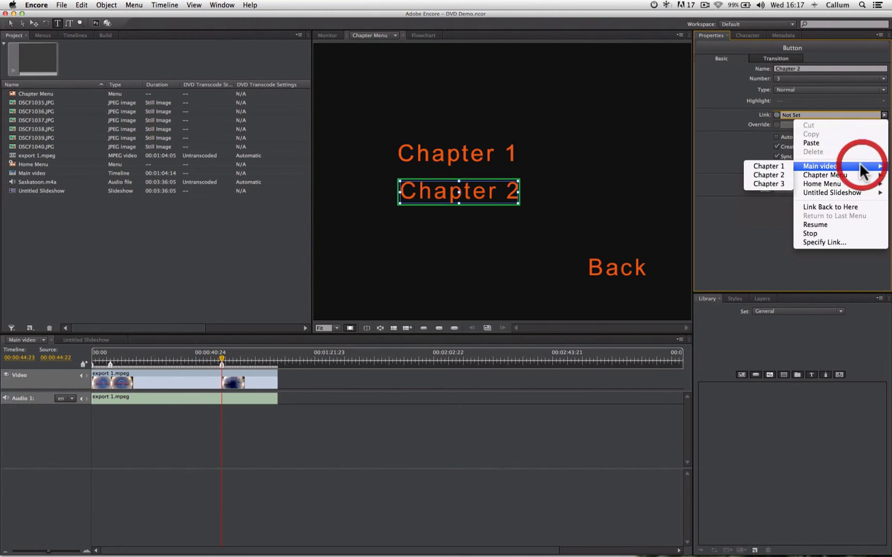
{"action": "left_click", "coordinate": [784, 175]}
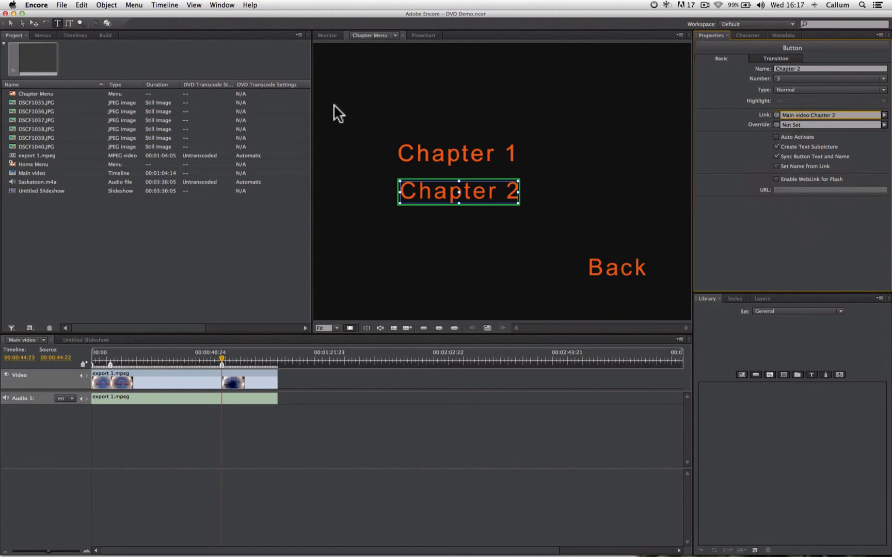
Step: Duplicate Chapter 1, move it below Chapter 2, and retype it as 'Chapter 3'
{"action": "left_click", "coordinate": [370, 137]}
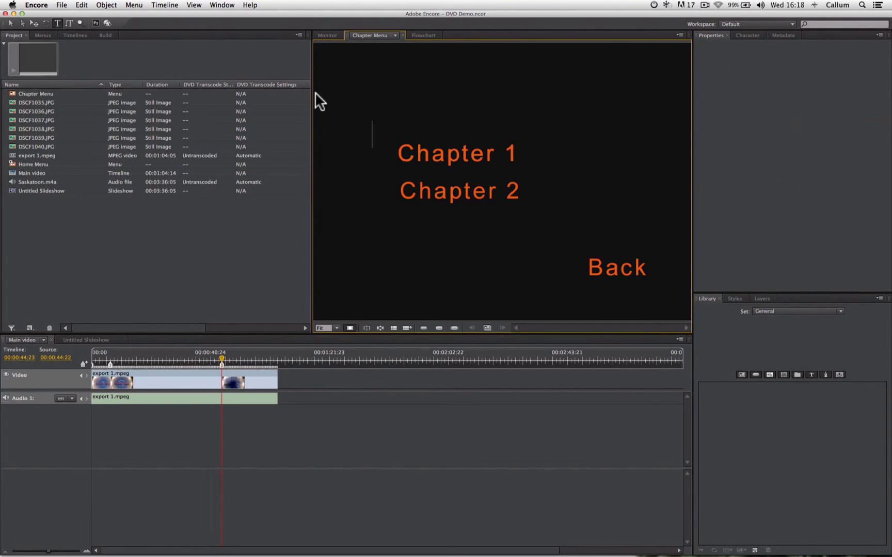
{"action": "left_click", "coordinate": [341, 95]}
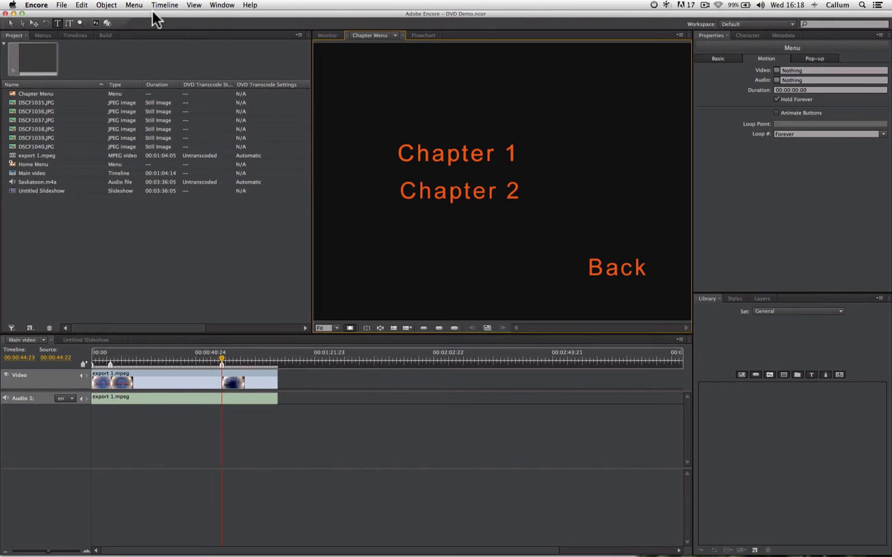
{"action": "left_click", "coordinate": [83, 4]}
{"action": "left_click", "coordinate": [126, 68]}
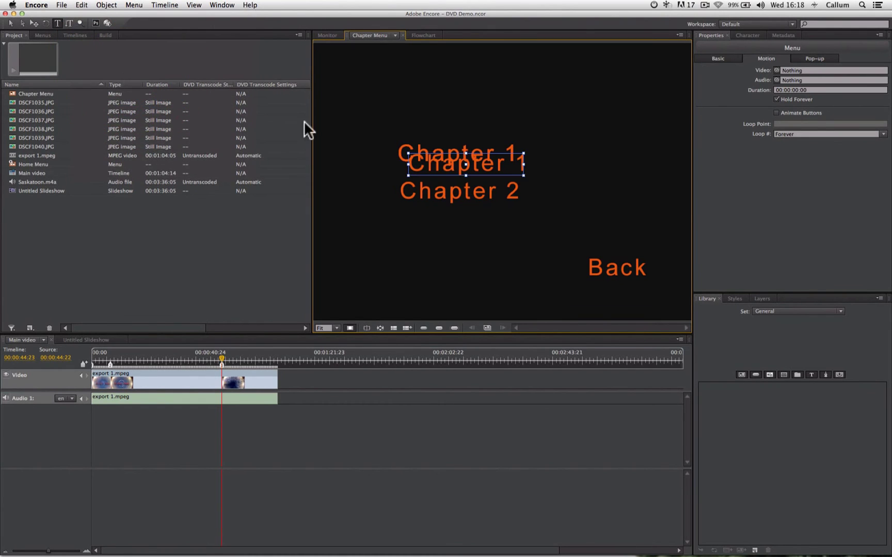
{"action": "left_click", "coordinate": [23, 23]}
{"action": "left_click_drag", "start_coordinate": [429, 174], "coordinate": [424, 227]}
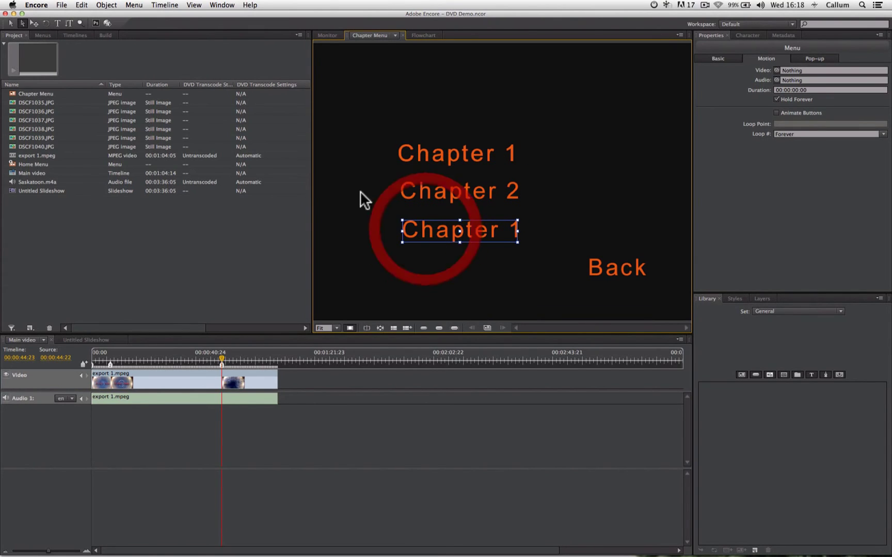
{"action": "left_click", "coordinate": [57, 23]}
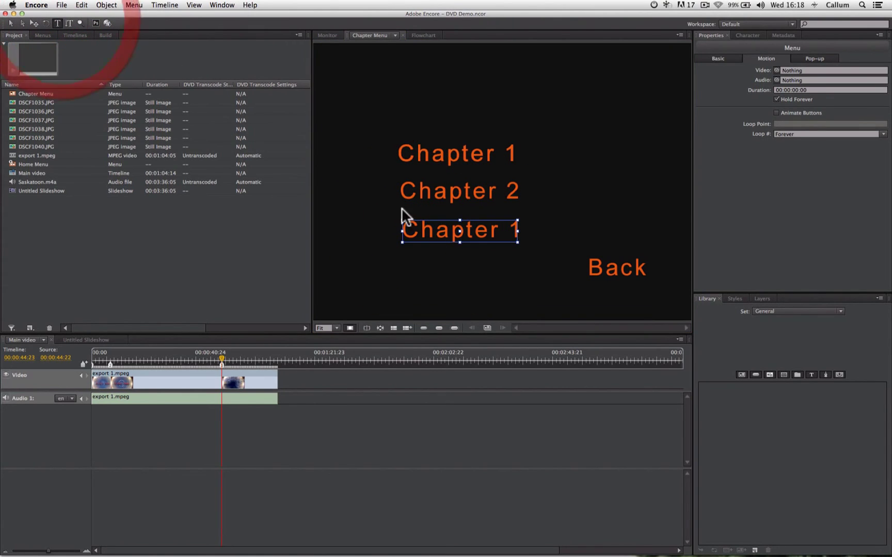
{"action": "left_click", "coordinate": [513, 230]}
{"action": "key", "text": "BackSpace"}
{"action": "type", "text": "3"}
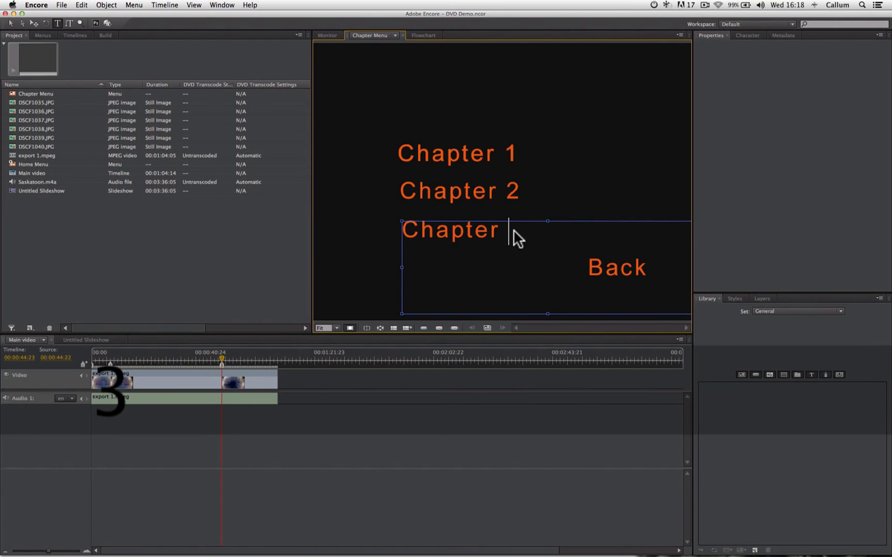
{"action": "left_click", "coordinate": [22, 23]}
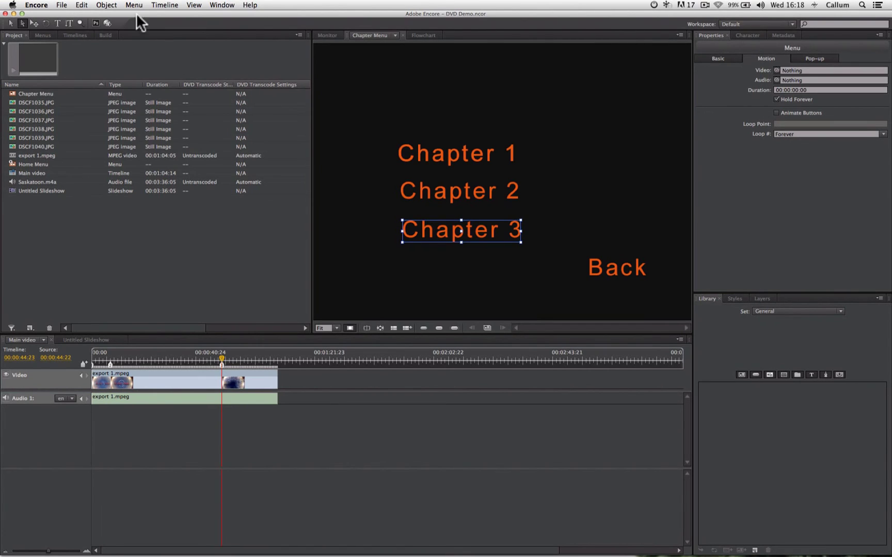
Step: Convert Chapter 3 to a button linked to the Main video's Chapter 3 marker
{"action": "left_click", "coordinate": [108, 5]}
{"action": "left_click", "coordinate": [118, 14]}
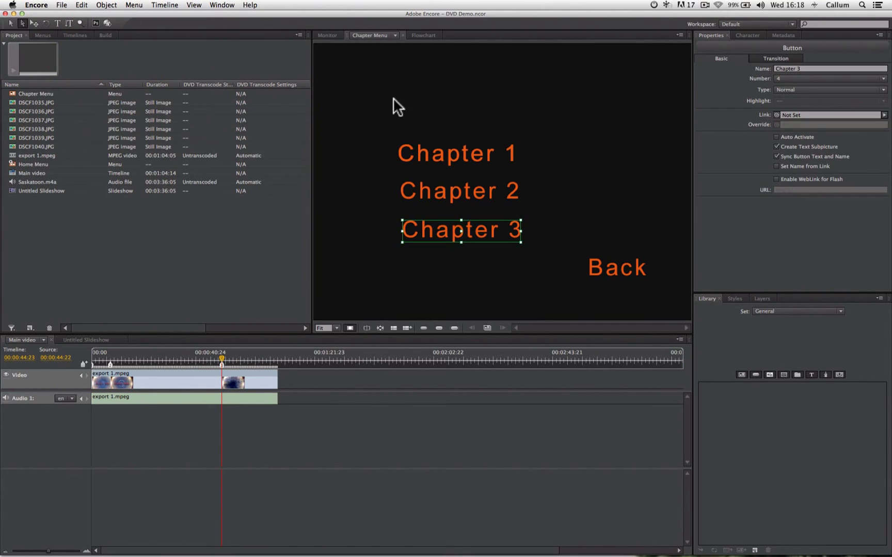
{"action": "left_click", "coordinate": [884, 115]}
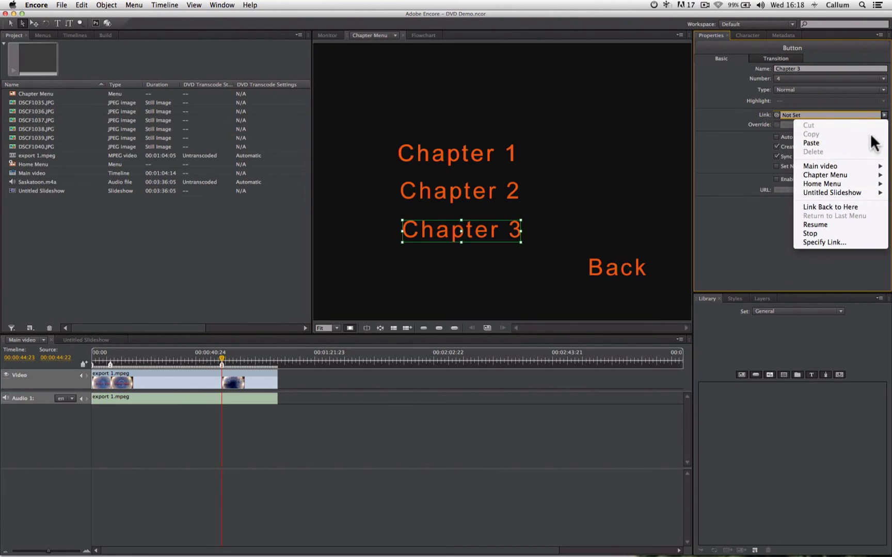
{"action": "mouse_move", "coordinate": [859, 162]}
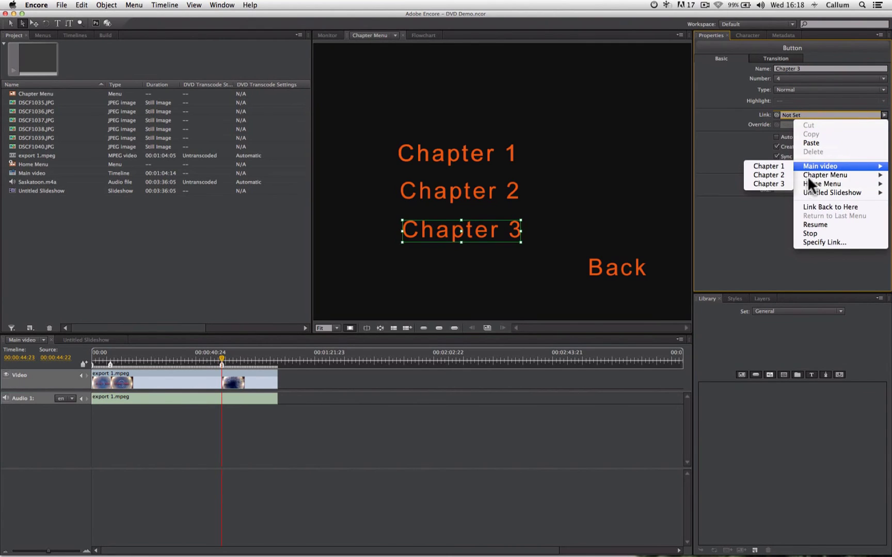
{"action": "left_click", "coordinate": [778, 182]}
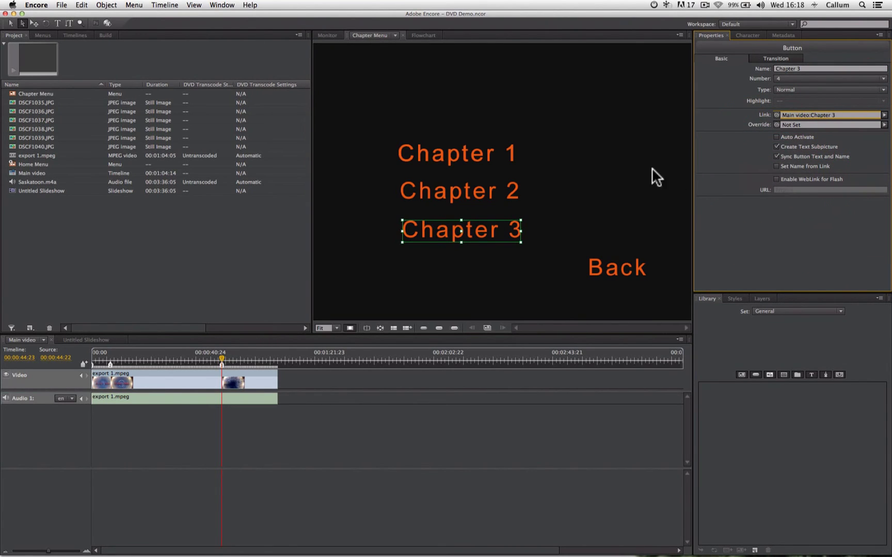
Step: Expand the Chapter Menu node in the flowchart and review its Back and Chapter 1–3 links
{"action": "left_click", "coordinate": [424, 34]}
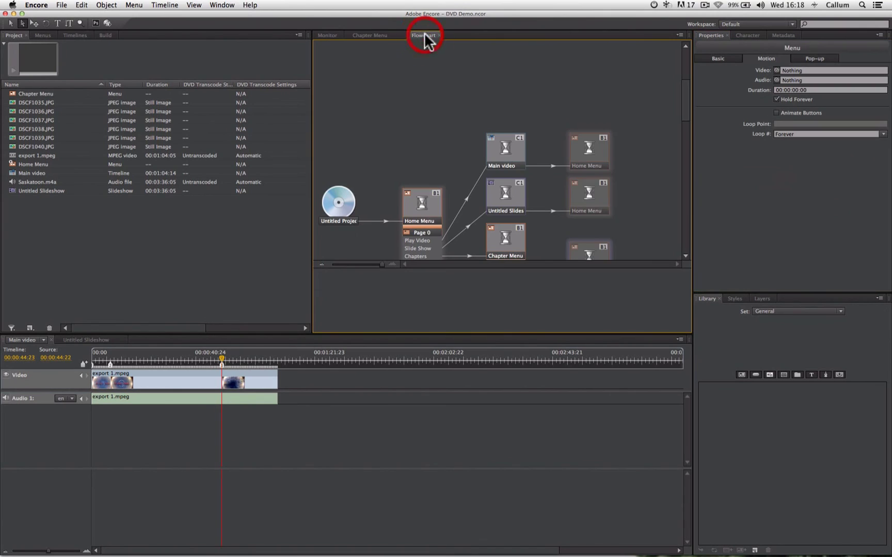
{"action": "left_click", "coordinate": [500, 147]}
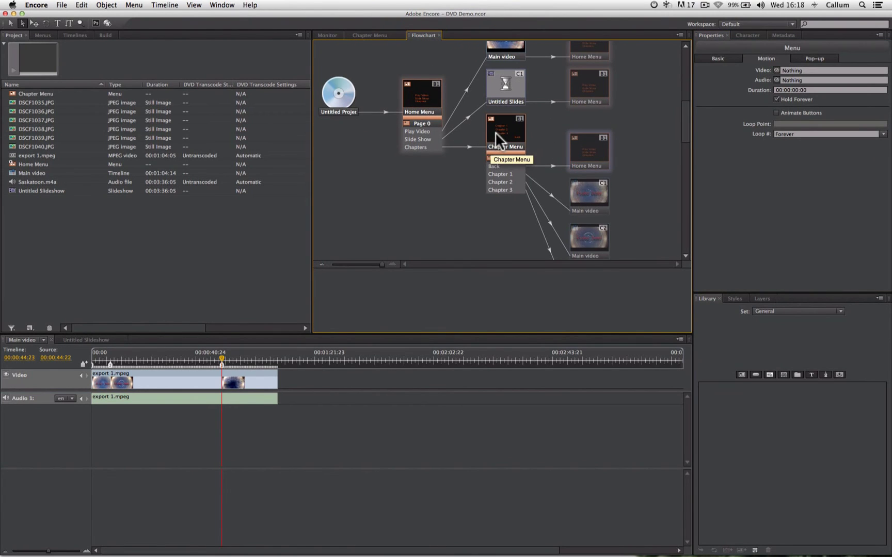
{"action": "scroll", "coordinate": [535, 150], "scroll_direction": "down", "scroll_amount": 2}
{"action": "scroll", "coordinate": [535, 150], "scroll_direction": "down", "scroll_amount": 1}
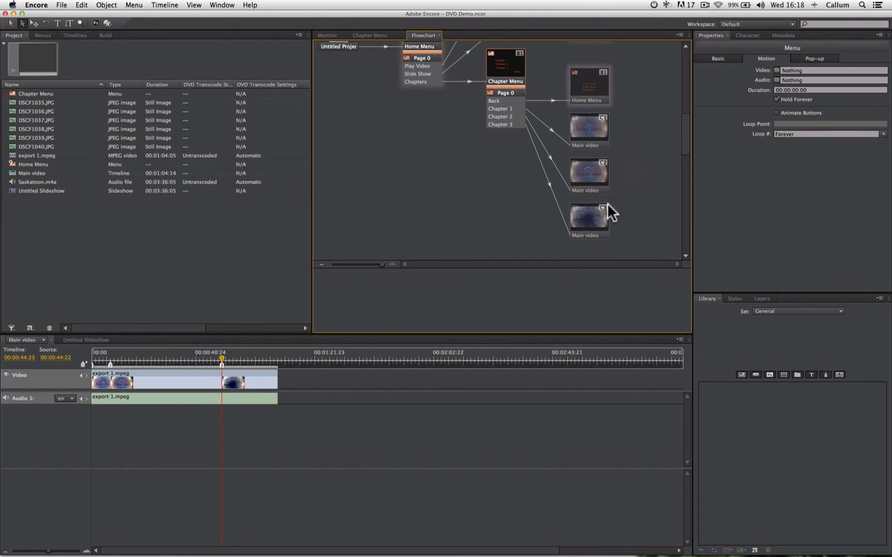
{"action": "scroll", "coordinate": [645, 188], "scroll_direction": "up", "scroll_amount": 5}
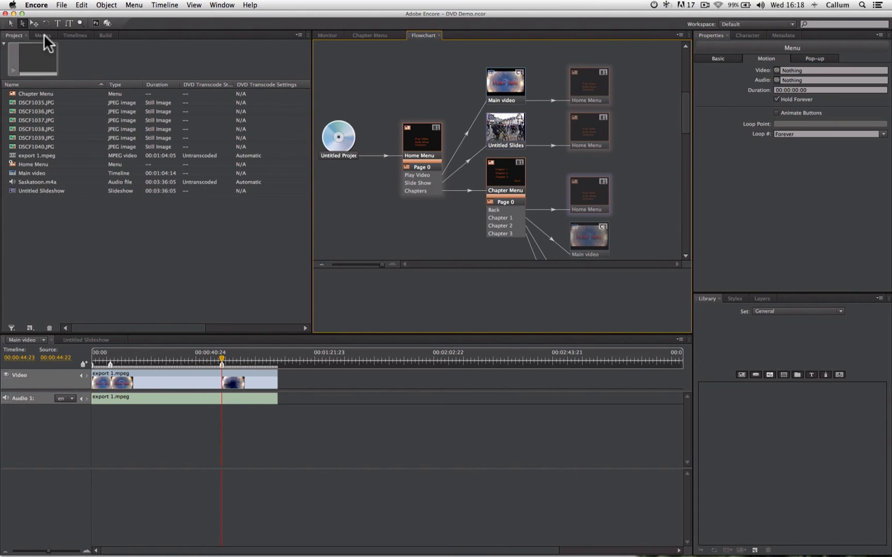
{"action": "scroll", "coordinate": [485, 114], "scroll_direction": "down", "scroll_amount": 5}
{"action": "scroll", "coordinate": [486, 114], "scroll_direction": "up", "scroll_amount": 3}
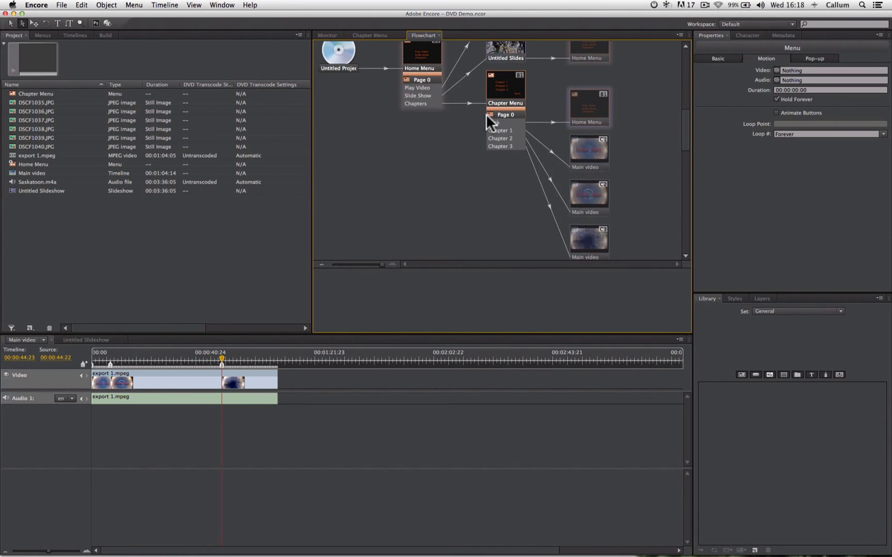
{"action": "scroll", "coordinate": [486, 113], "scroll_direction": "up", "scroll_amount": 2}
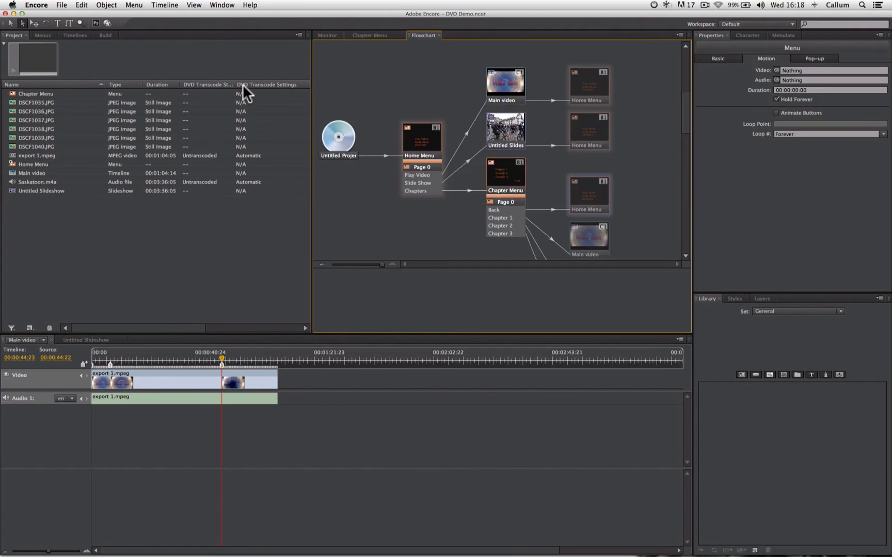
Step: Adjust the flowchart zoom and drag the Chapter Menu node lower in the flowchart
{"action": "mouse_move", "coordinate": [363, 264]}
{"action": "left_mouse_down"}
{"action": "mouse_move", "coordinate": [381, 264]}
{"action": "mouse_move", "coordinate": [358, 264]}
{"action": "left_mouse_up"}
{"action": "left_click", "coordinate": [392, 263]}
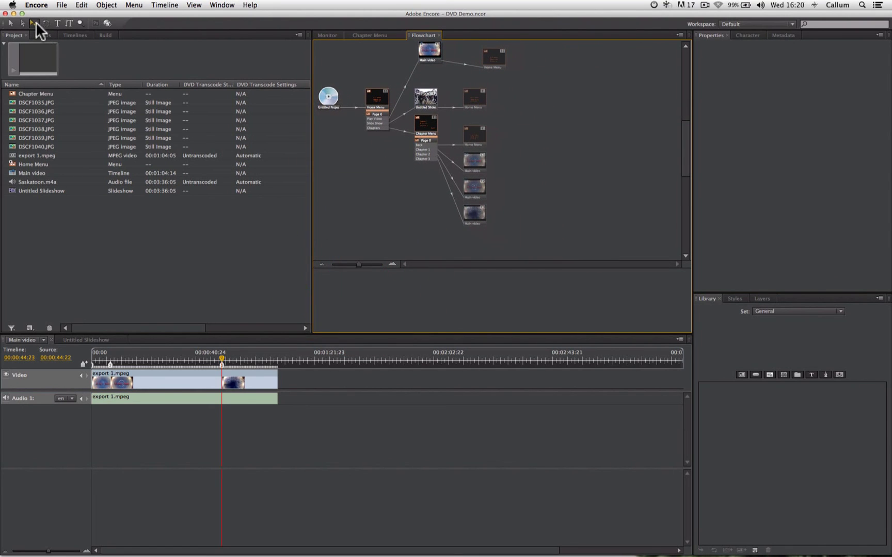
{"action": "left_click", "coordinate": [35, 23]}
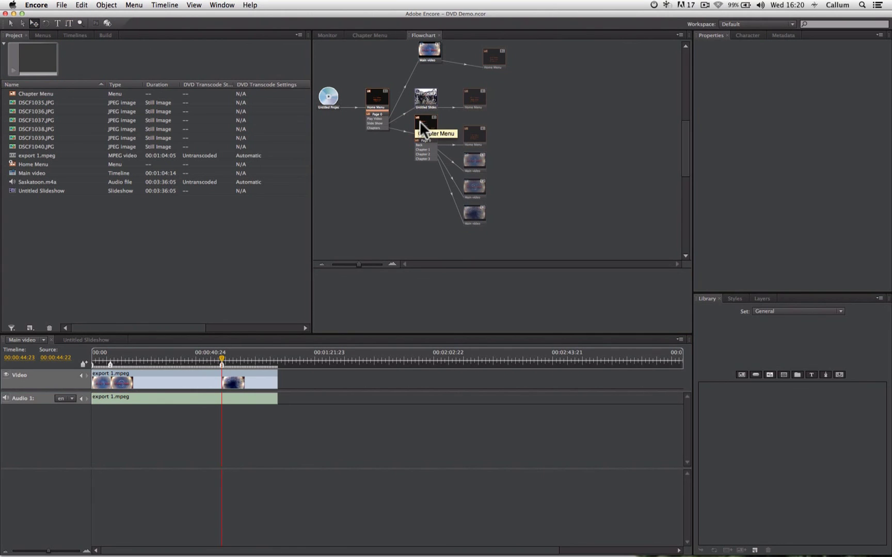
{"action": "left_click_drag", "start_coordinate": [420, 121], "coordinate": [408, 225]}
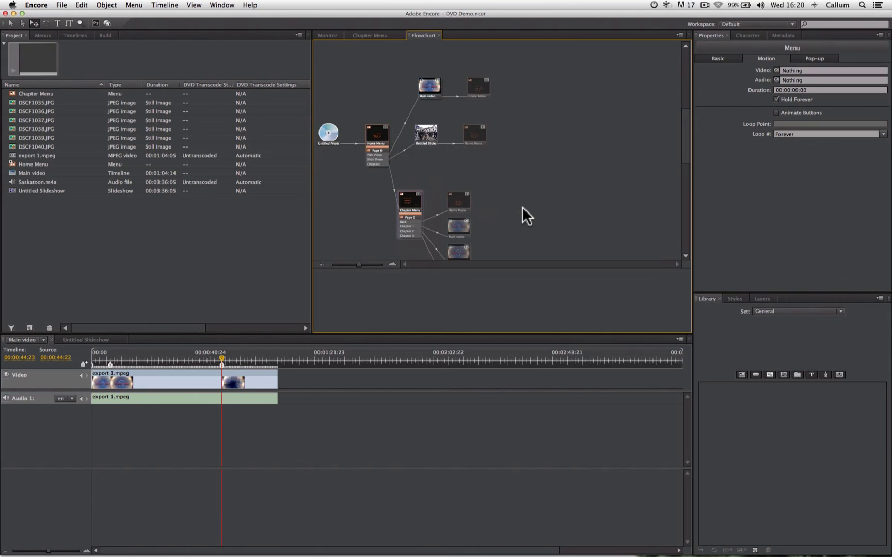
{"action": "scroll", "coordinate": [511, 194], "scroll_direction": "down", "scroll_amount": 2}
Step: Shift the Untitled Slideshow and Main video nodes right, then move the Chapter Menu branch down and right
{"action": "left_click_drag", "start_coordinate": [419, 89], "coordinate": [488, 106]}
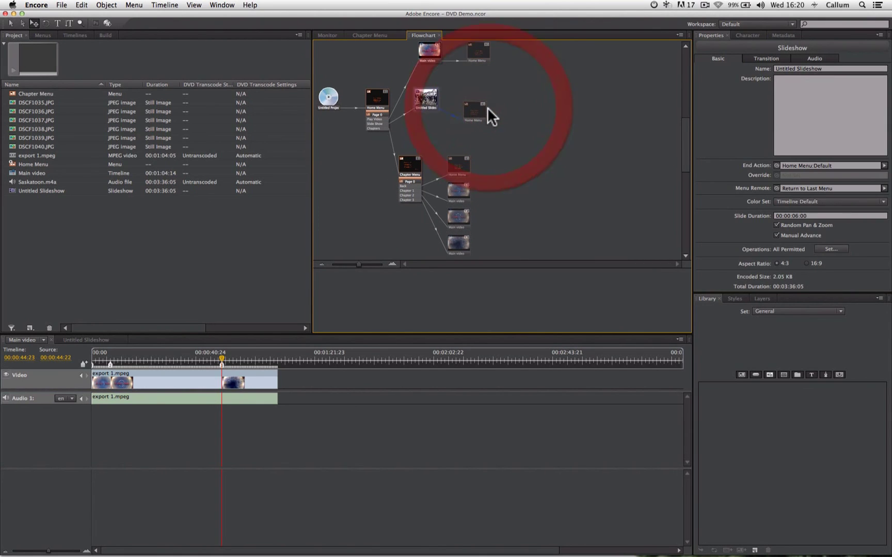
{"action": "left_click_drag", "start_coordinate": [420, 97], "coordinate": [474, 121]}
{"action": "left_click", "coordinate": [462, 60]}
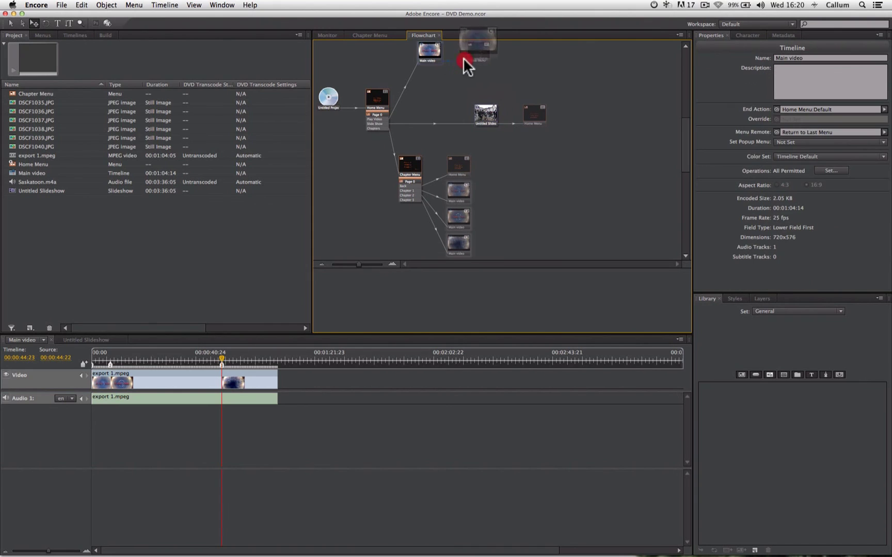
{"action": "left_click_drag", "start_coordinate": [433, 56], "coordinate": [467, 59]}
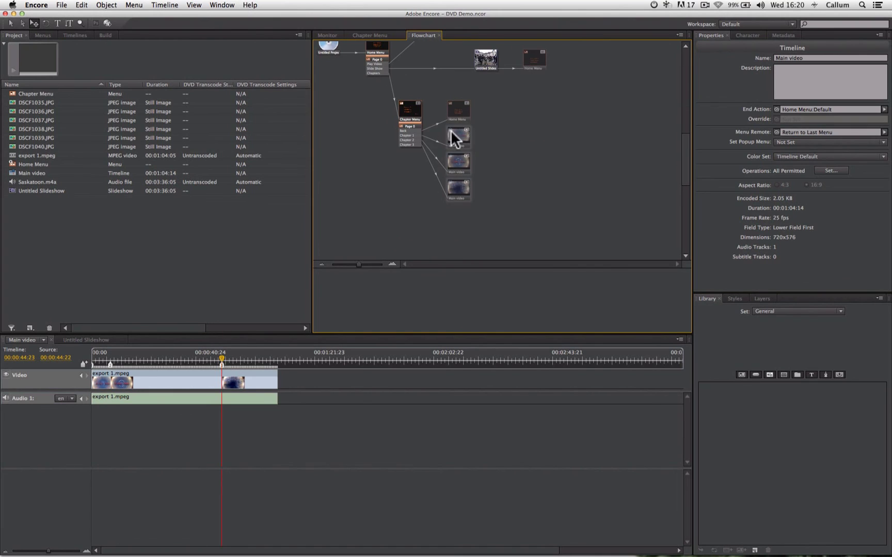
{"action": "left_click_drag", "start_coordinate": [409, 111], "coordinate": [480, 153]}
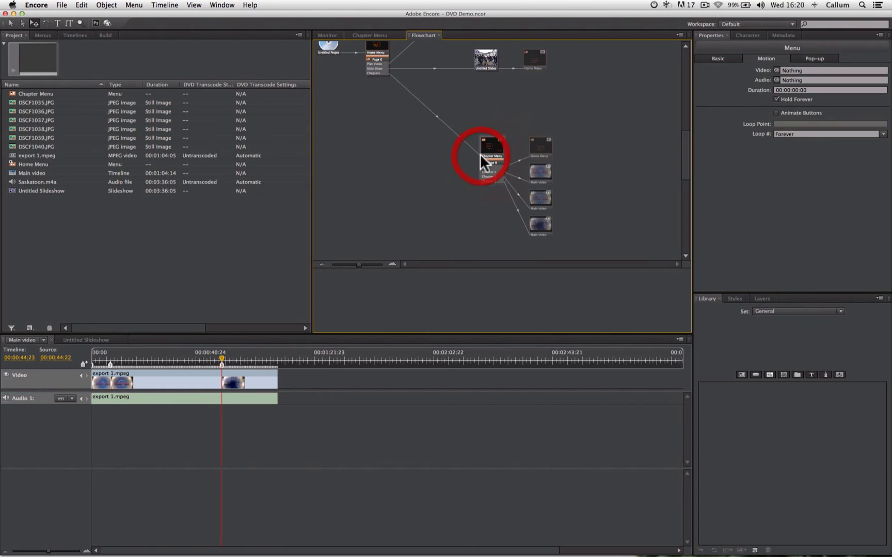
{"action": "left_click", "coordinate": [587, 109]}
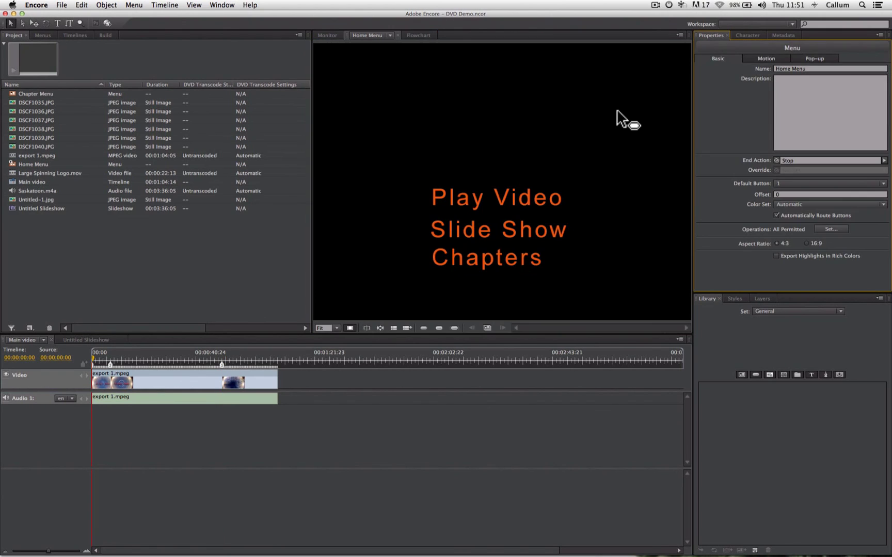